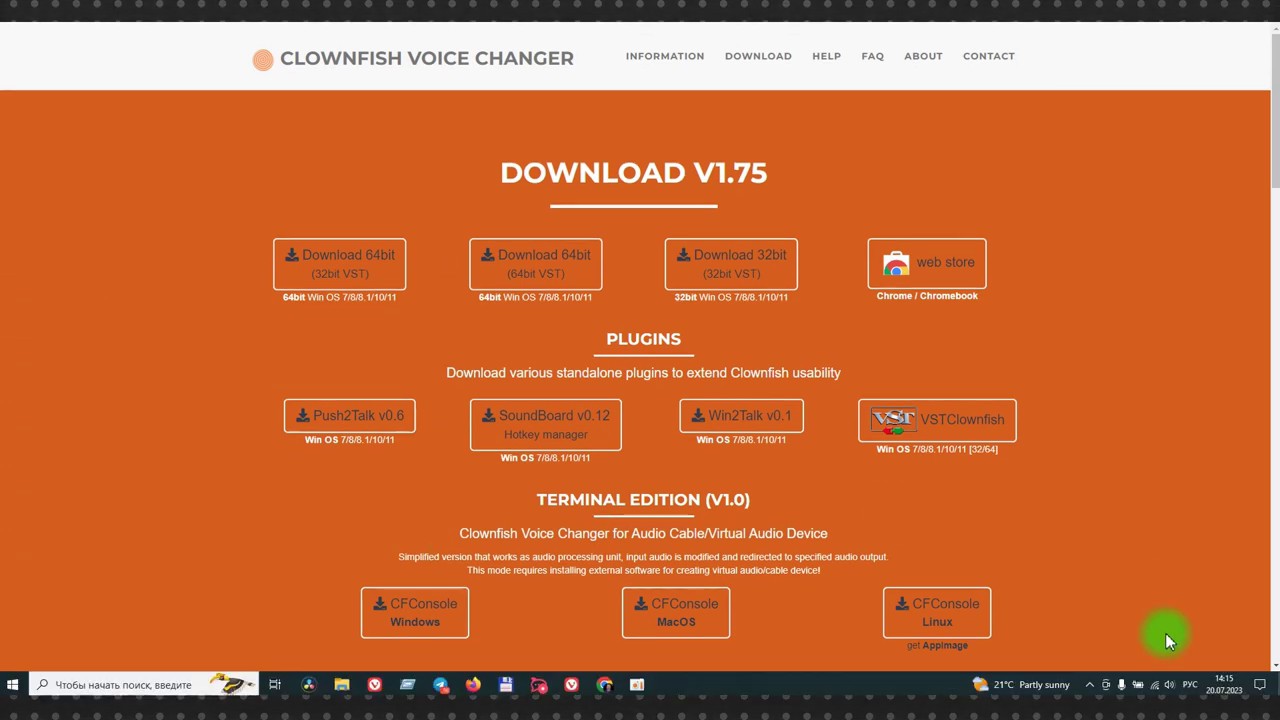
Step: Turn the running Clownfish voice changer off and back on
click(1089, 685)
click(1137, 657)
right_click(1137, 658)
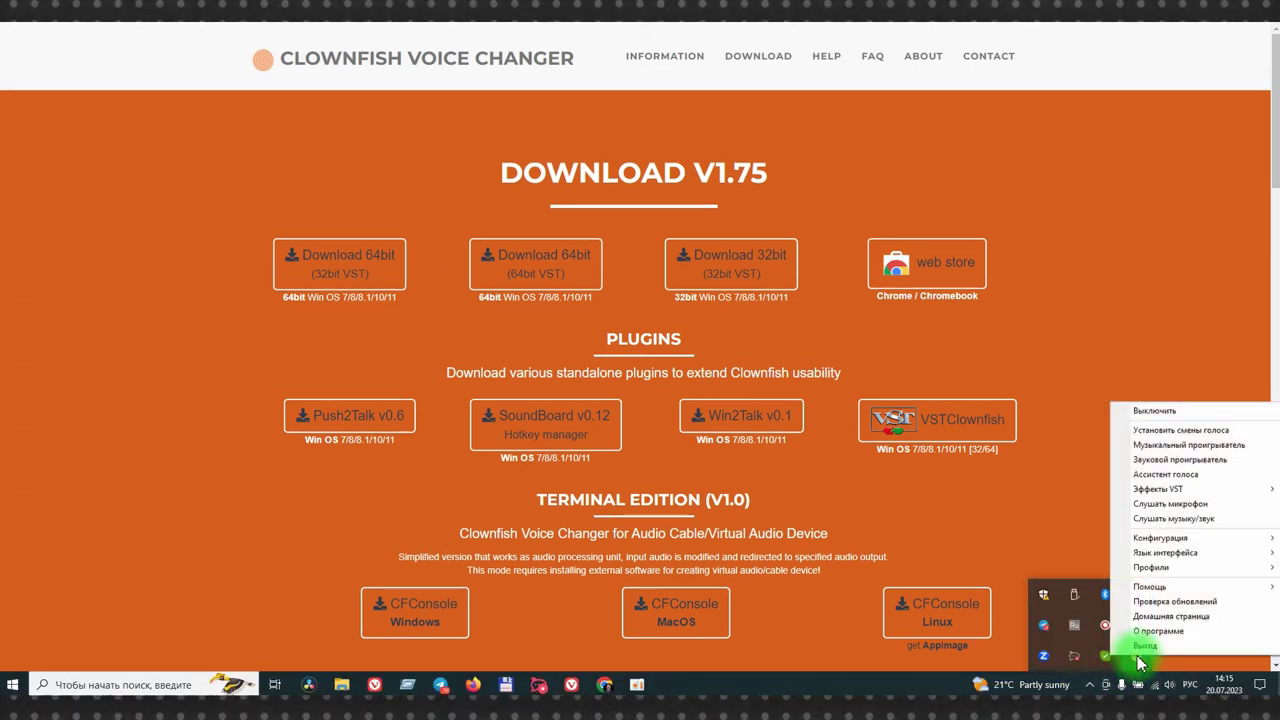
click(1155, 410)
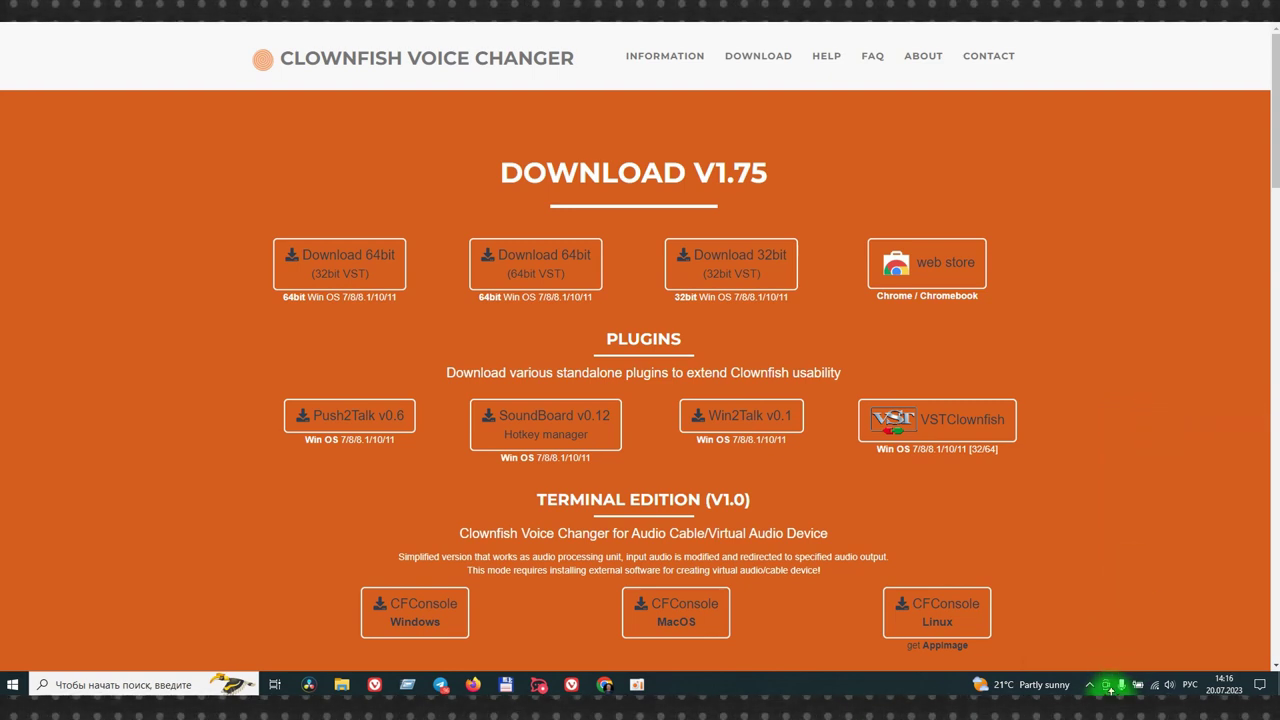
click(1090, 686)
right_click(1137, 658)
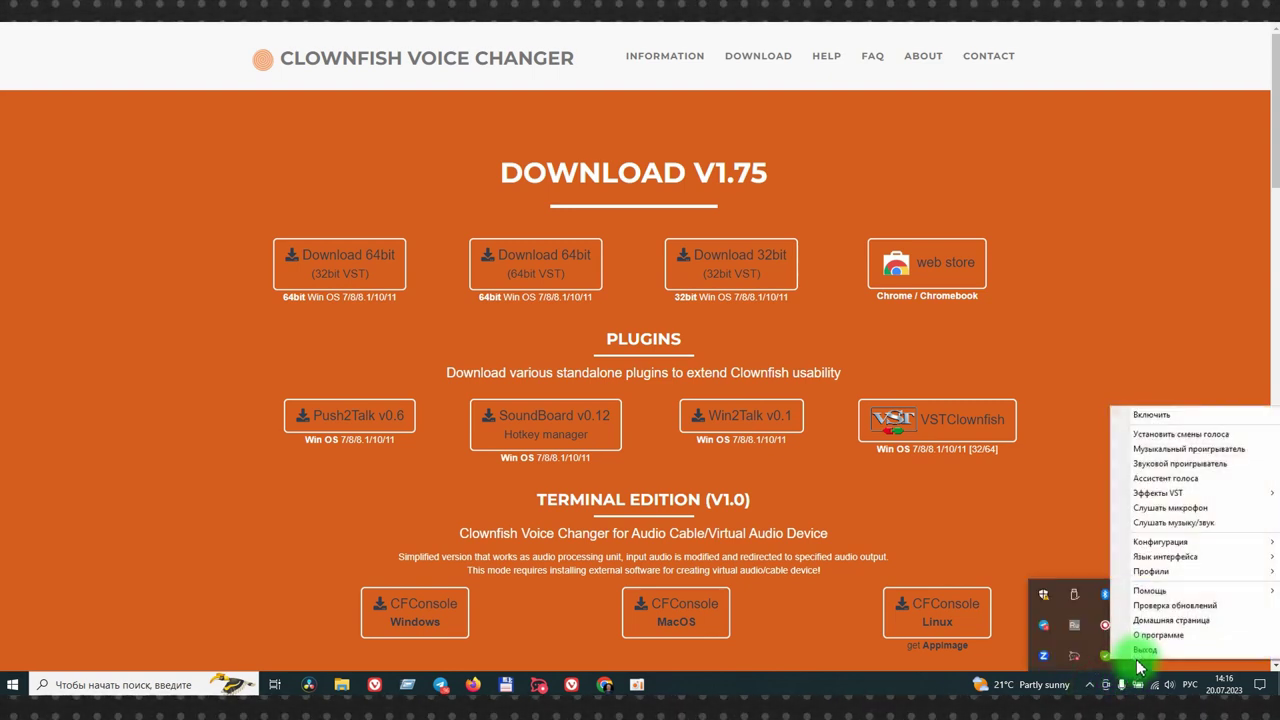
click(1150, 413)
Step: Open Clownfish's voice changer settings window
click(1091, 686)
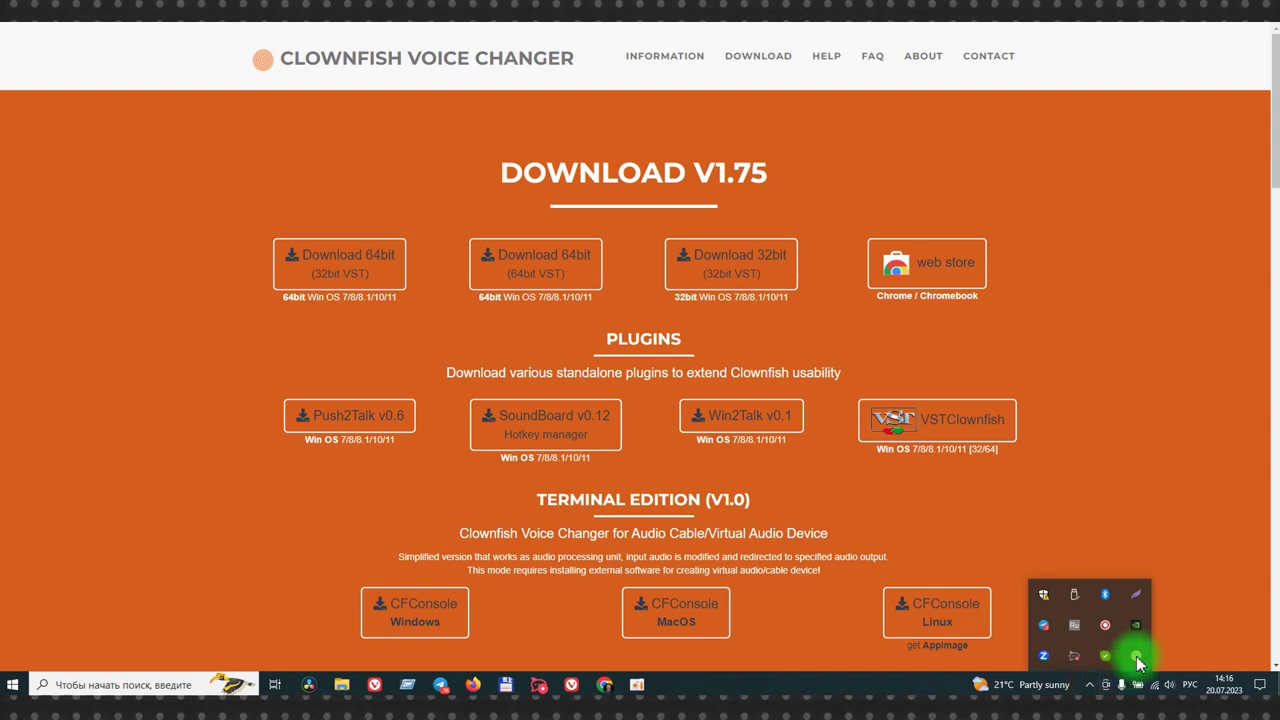
right_click(1137, 658)
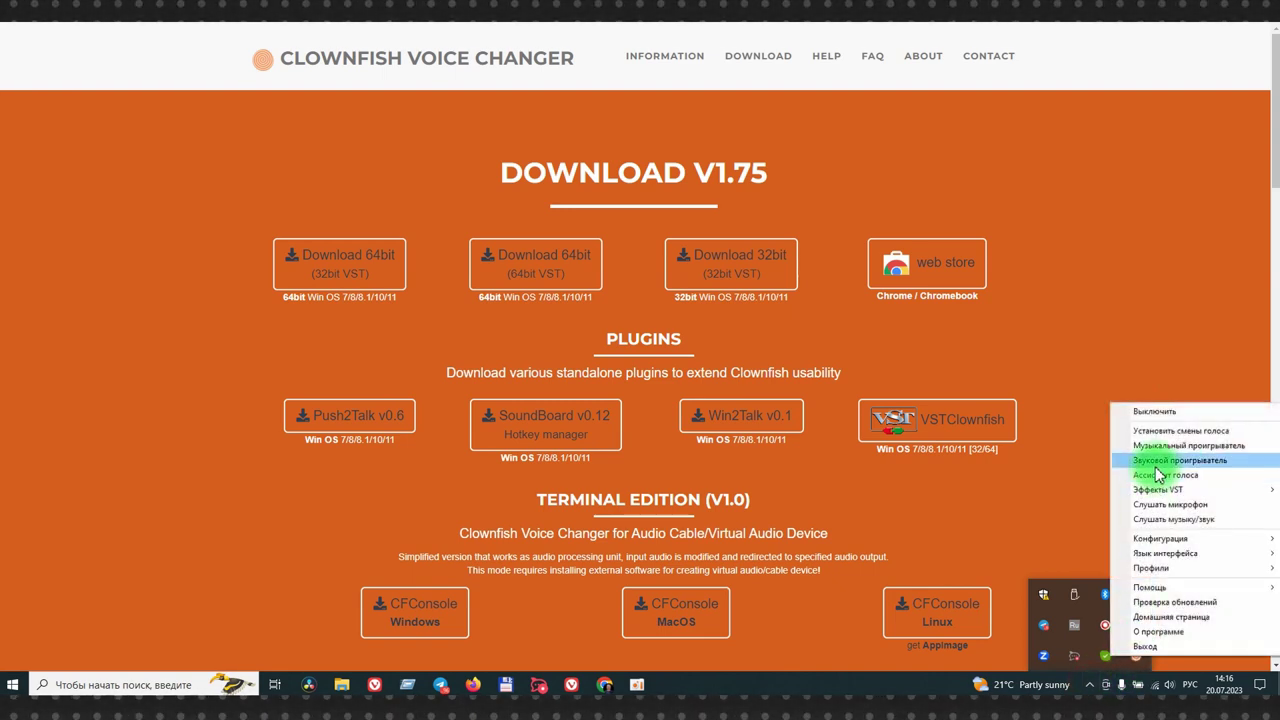
click(1135, 430)
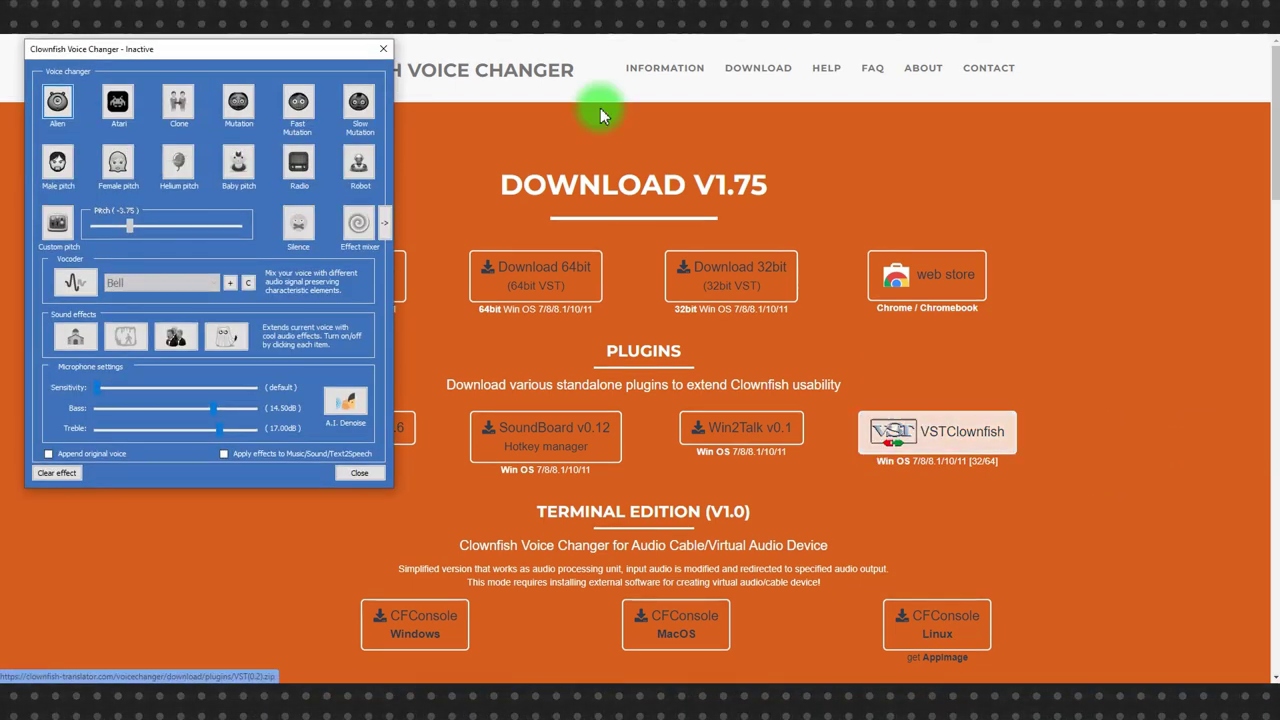
Step: Try the Female pitch, Helium pitch, Baby pitch and Mutation voices one after another
click(124, 176)
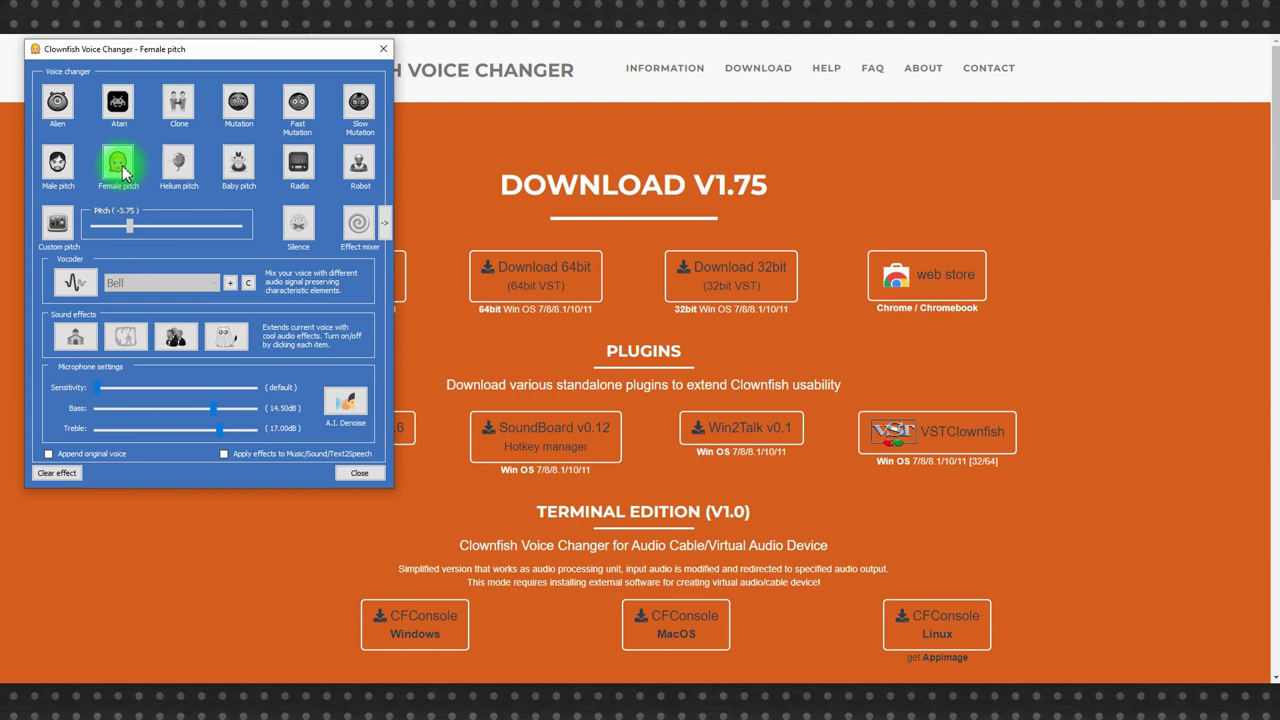
click(173, 176)
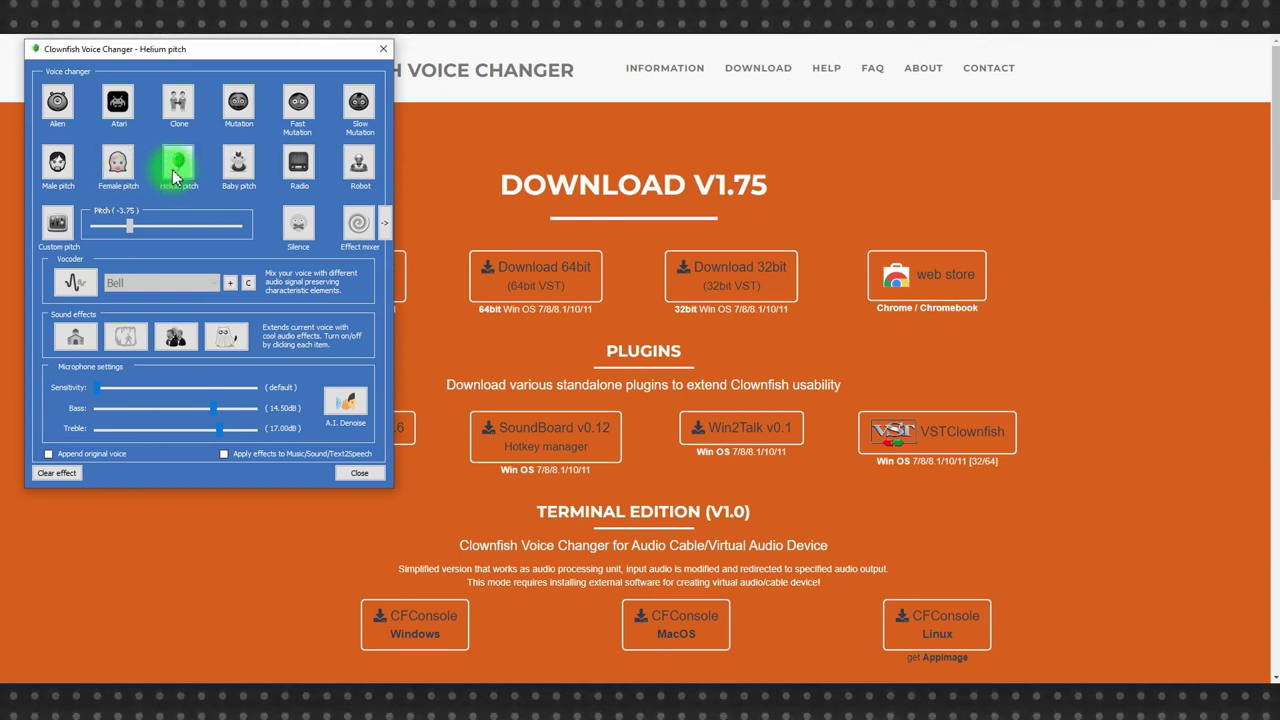
click(236, 172)
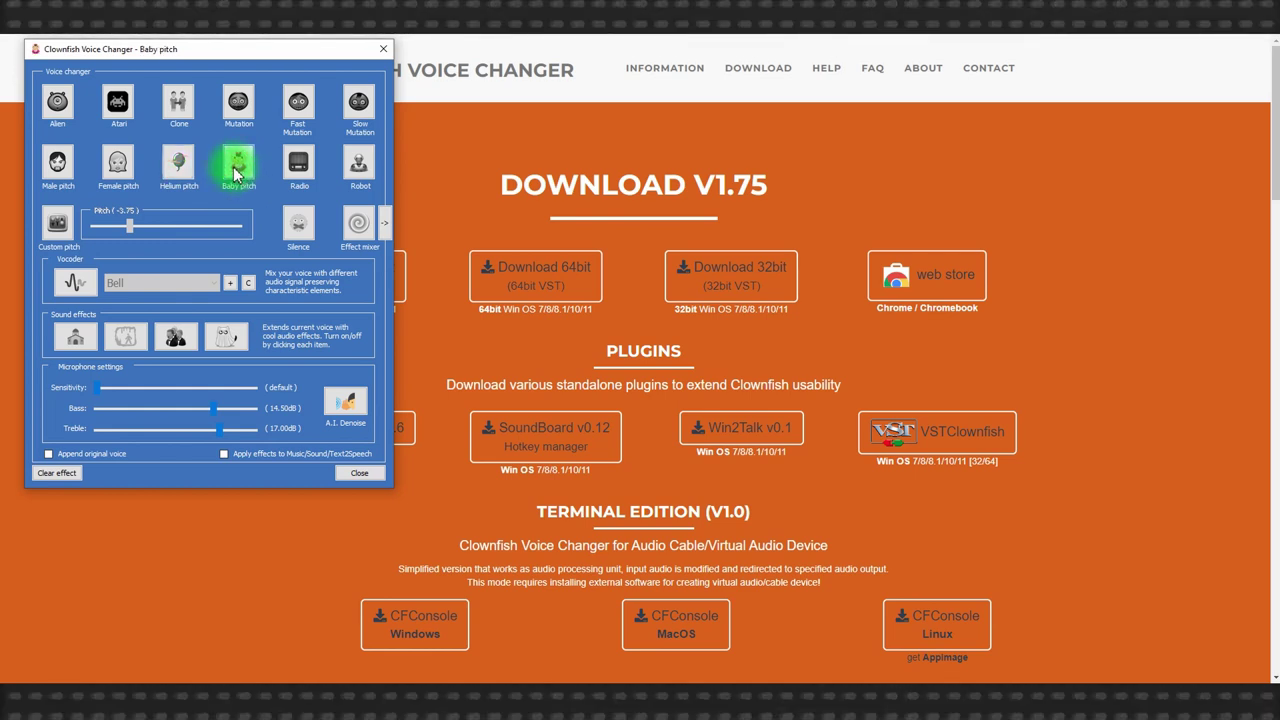
click(237, 116)
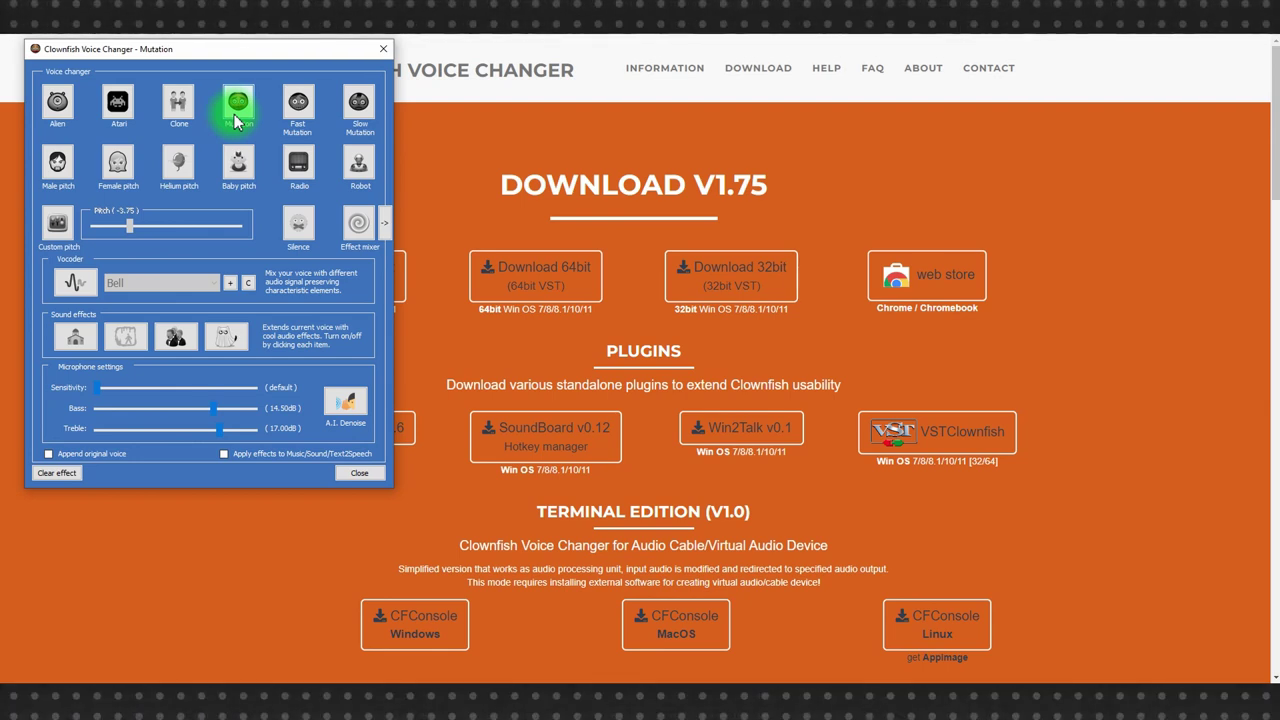
Step: Set the custom pitch value to 11.90 and switch the active voice to Baby pitch
click(57, 222)
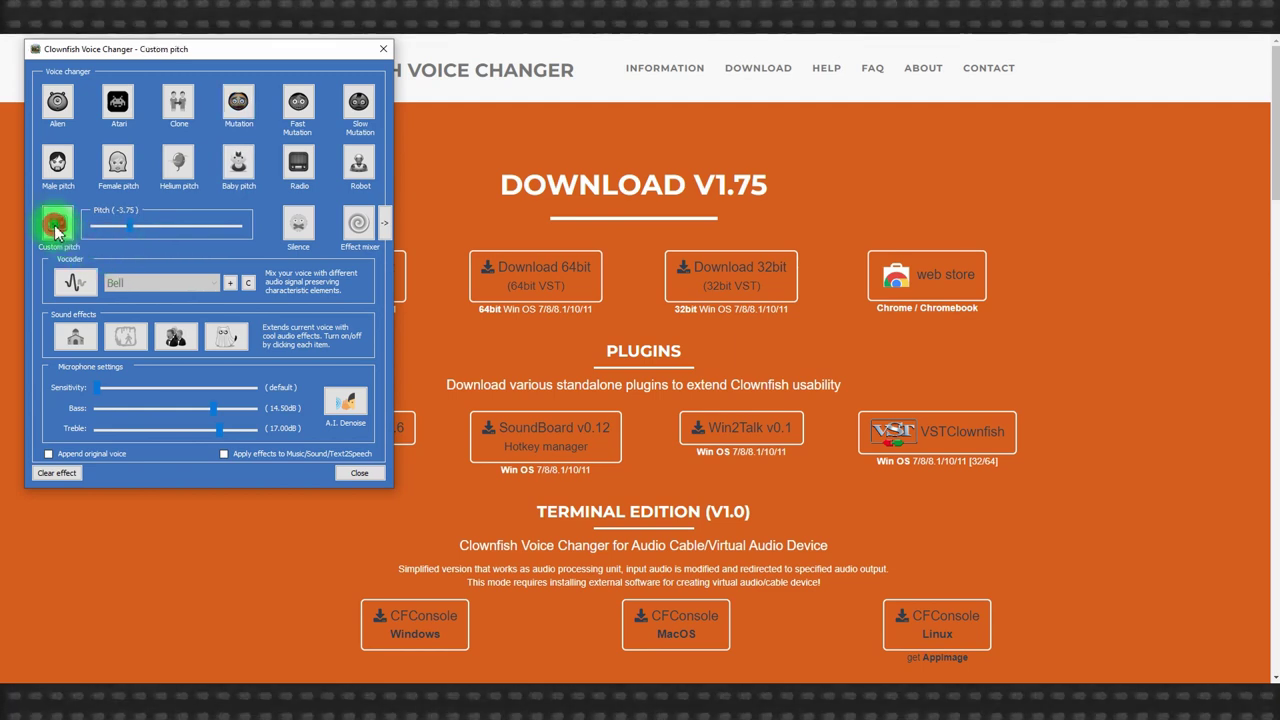
drag(133, 230, 185, 232)
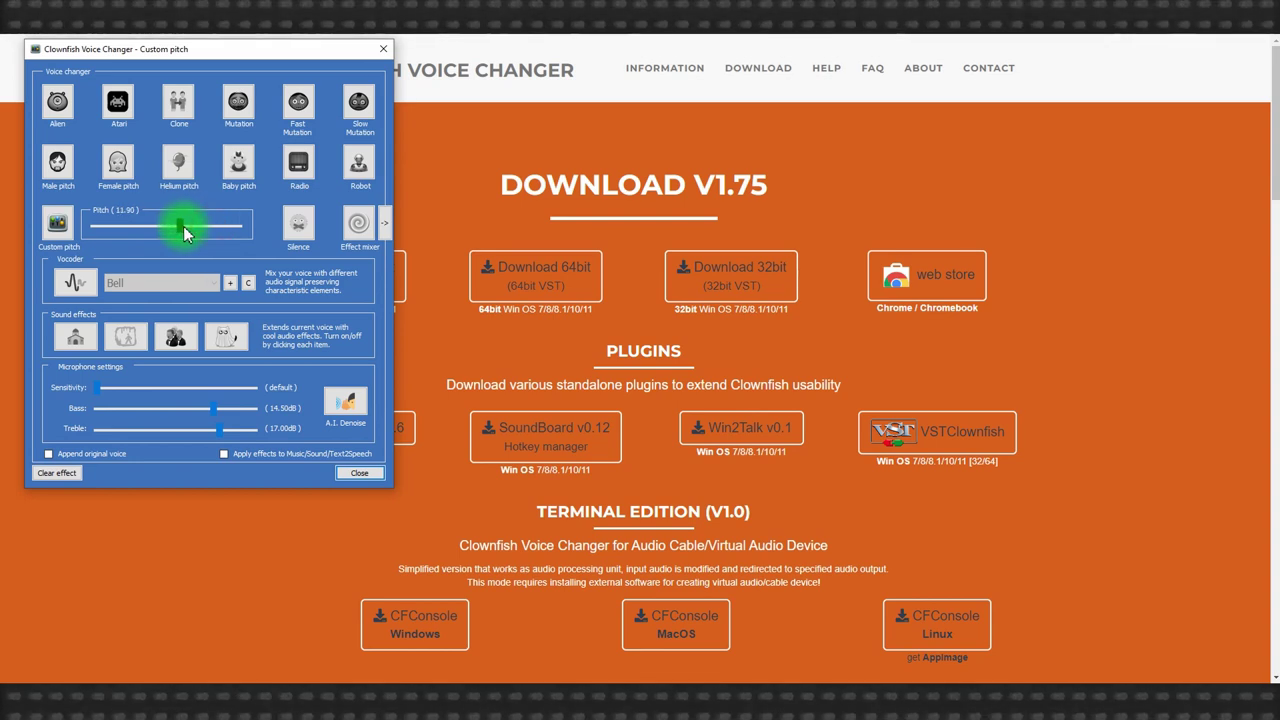
click(236, 163)
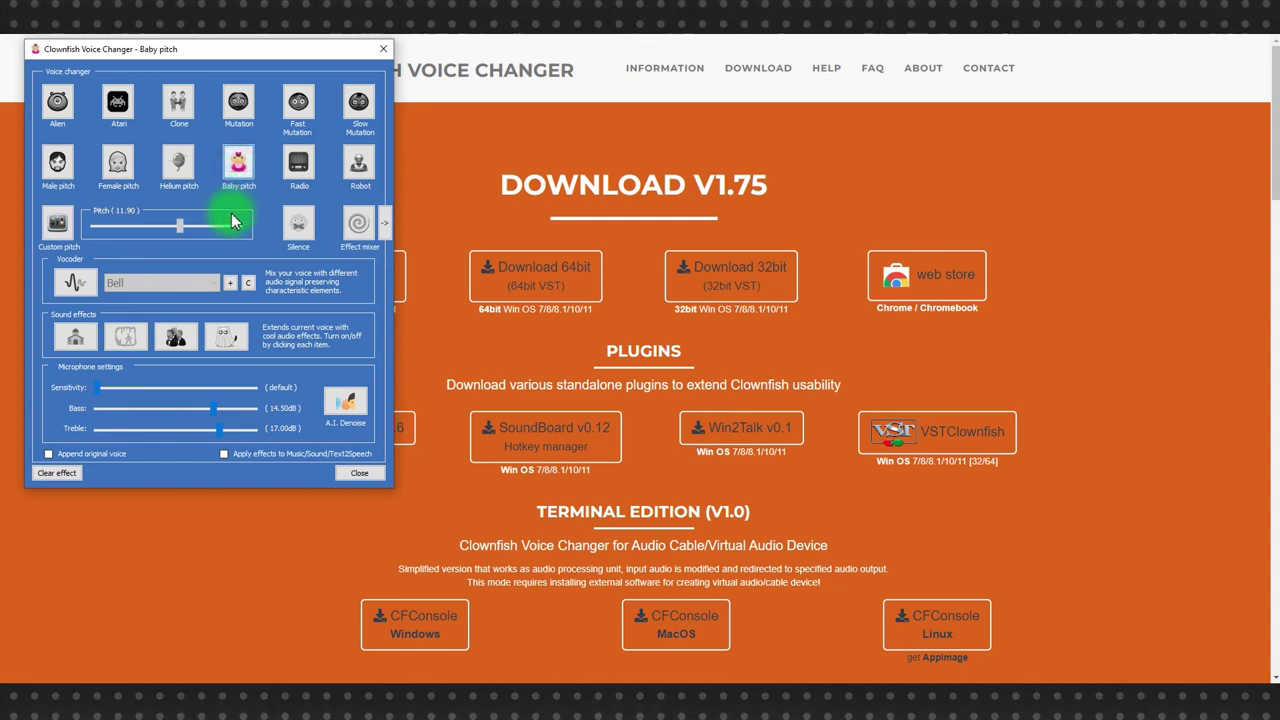
Step: Enable the vocoder and set its sound to Melody
click(87, 289)
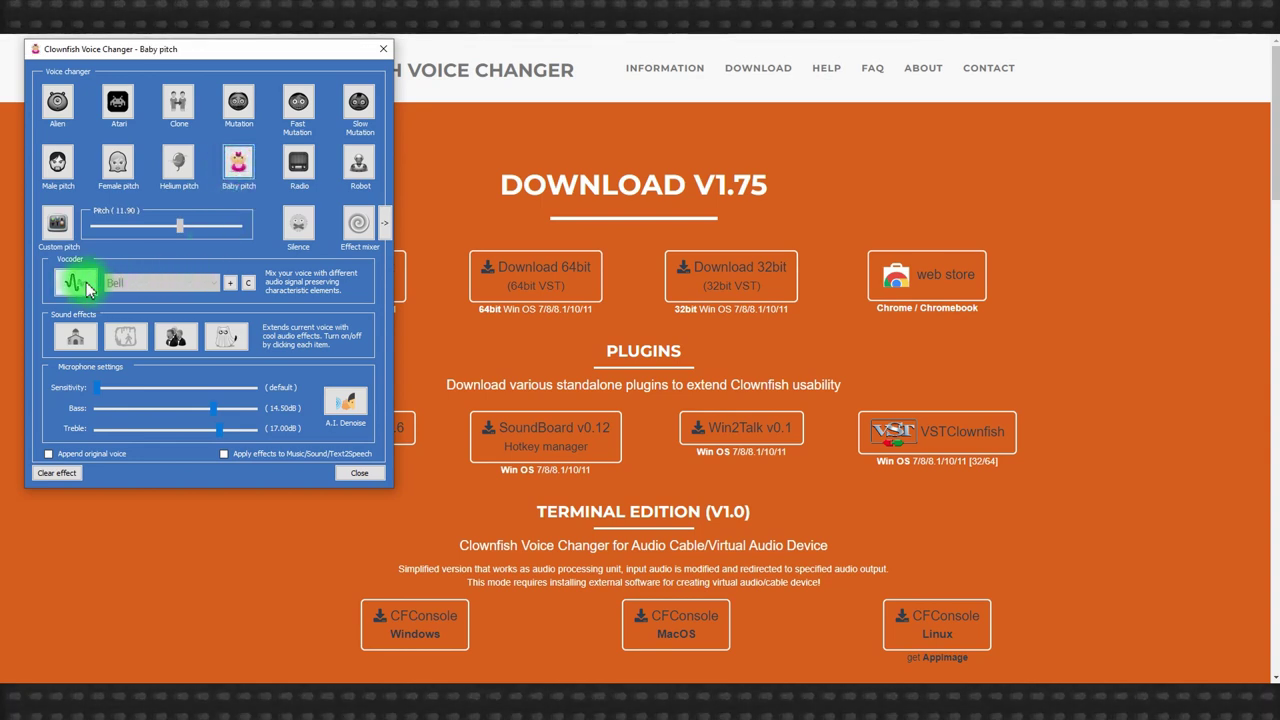
click(84, 289)
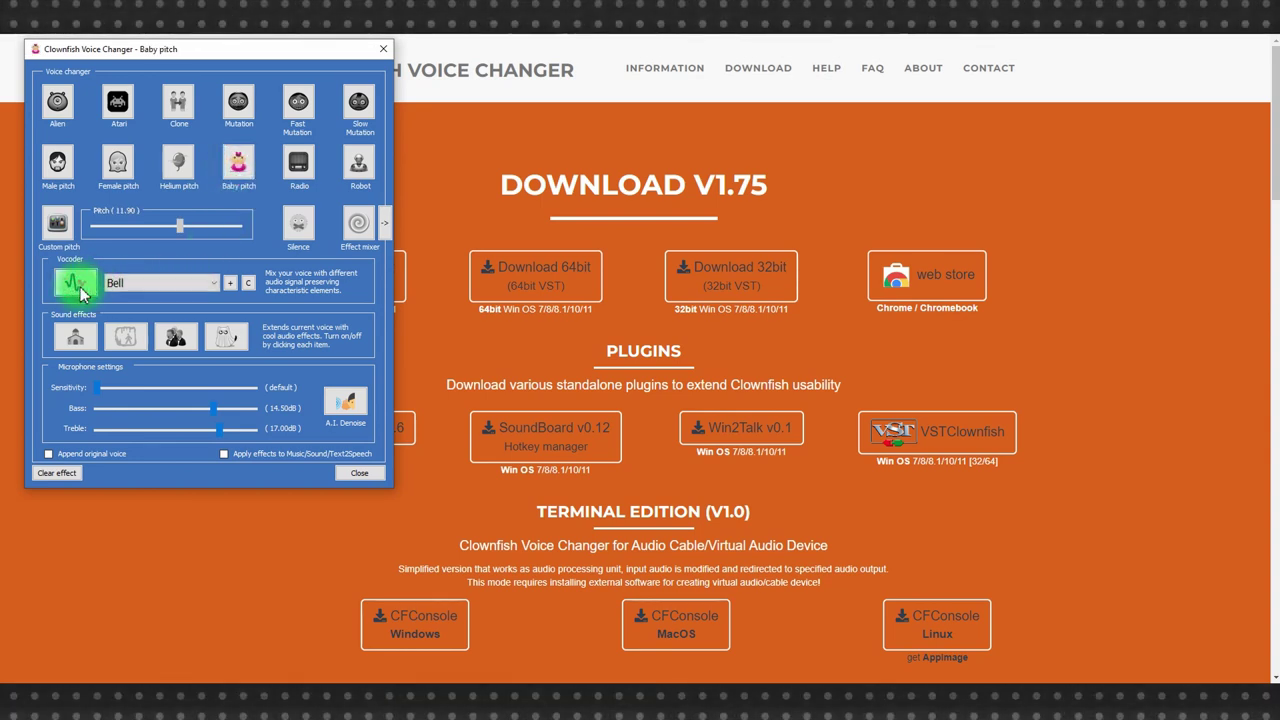
click(157, 283)
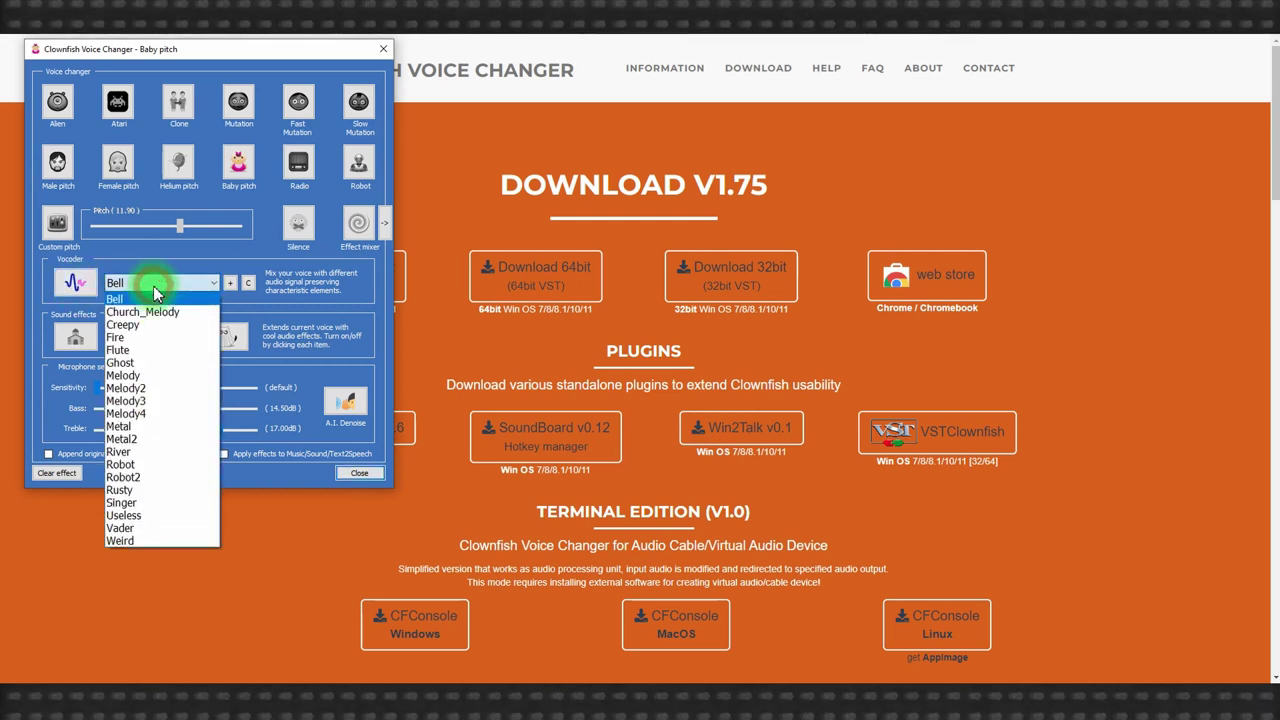
click(146, 374)
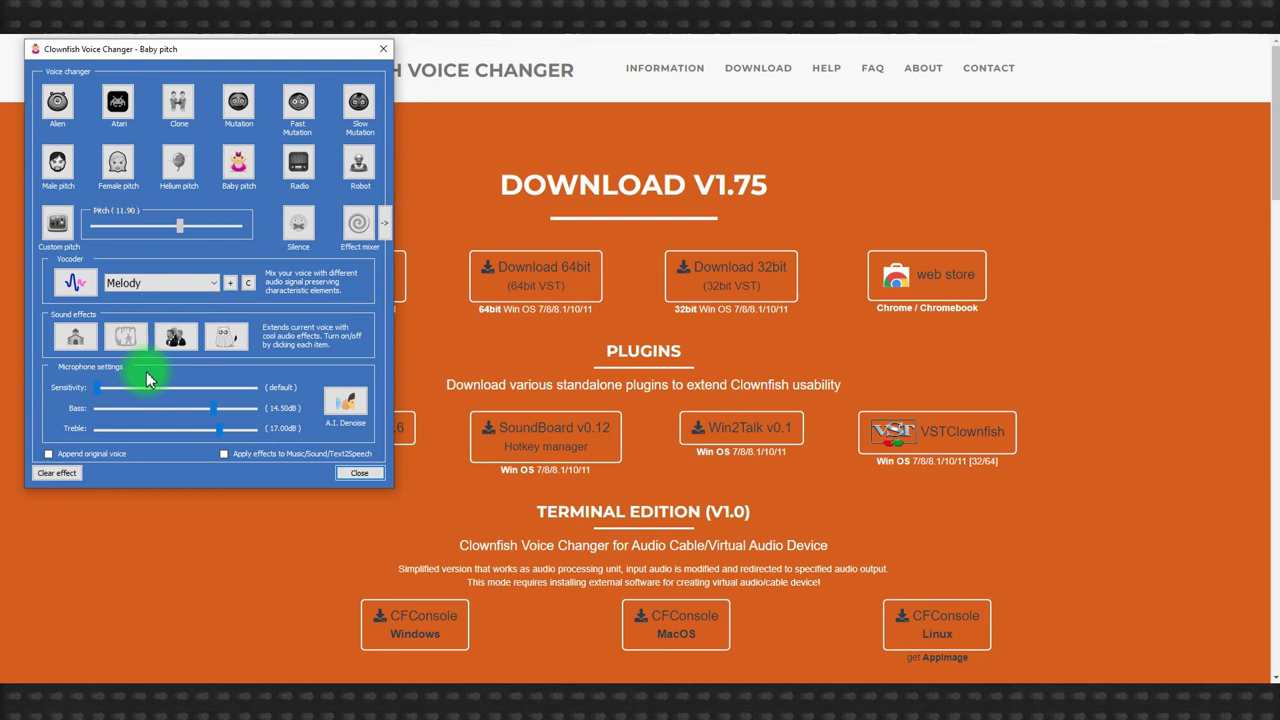
Step: Switch the vocoder off and leave only the second sound effect enabled after trying the first one
click(74, 283)
click(80, 346)
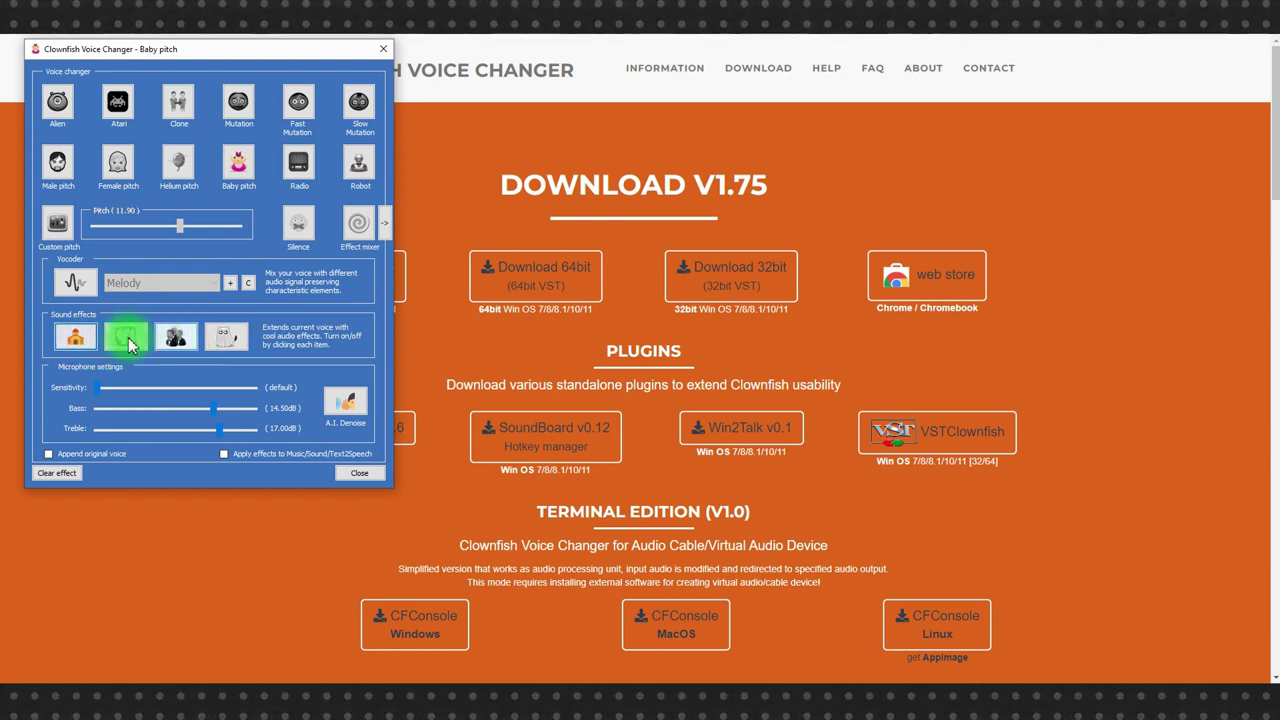
click(133, 346)
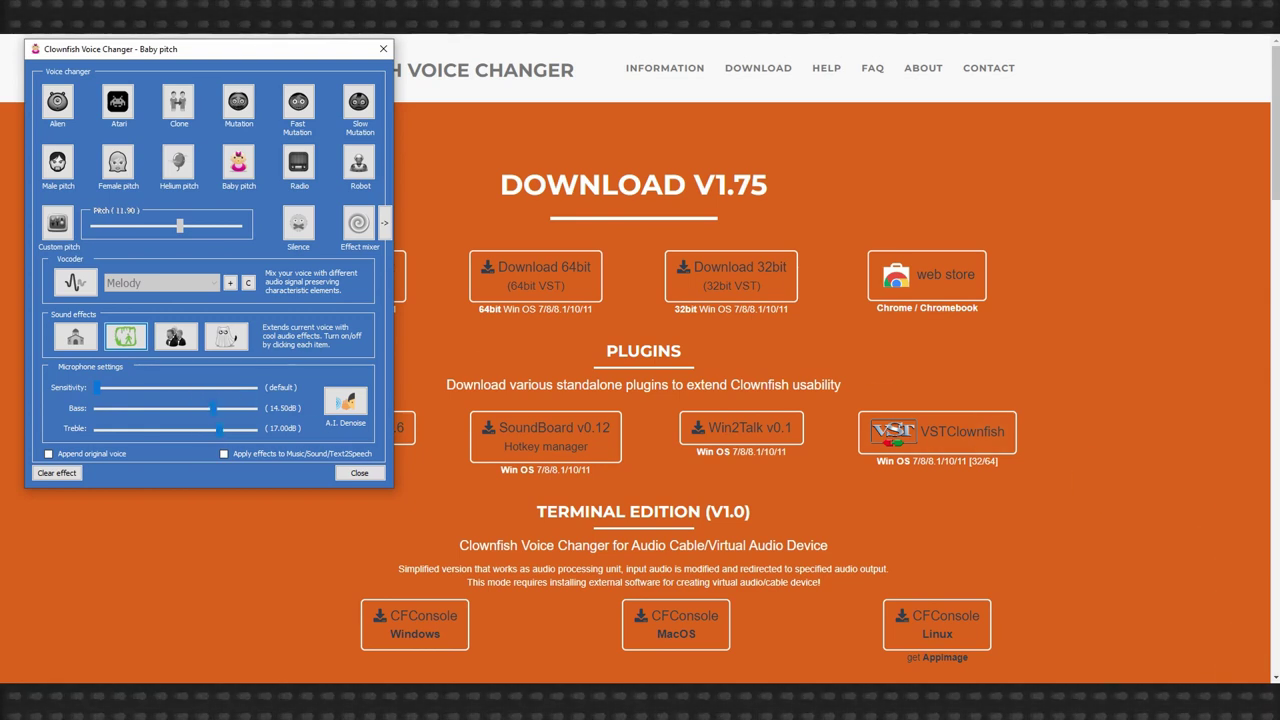
Step: Turn microphone listening off and back on for Clownfish
click(1090, 682)
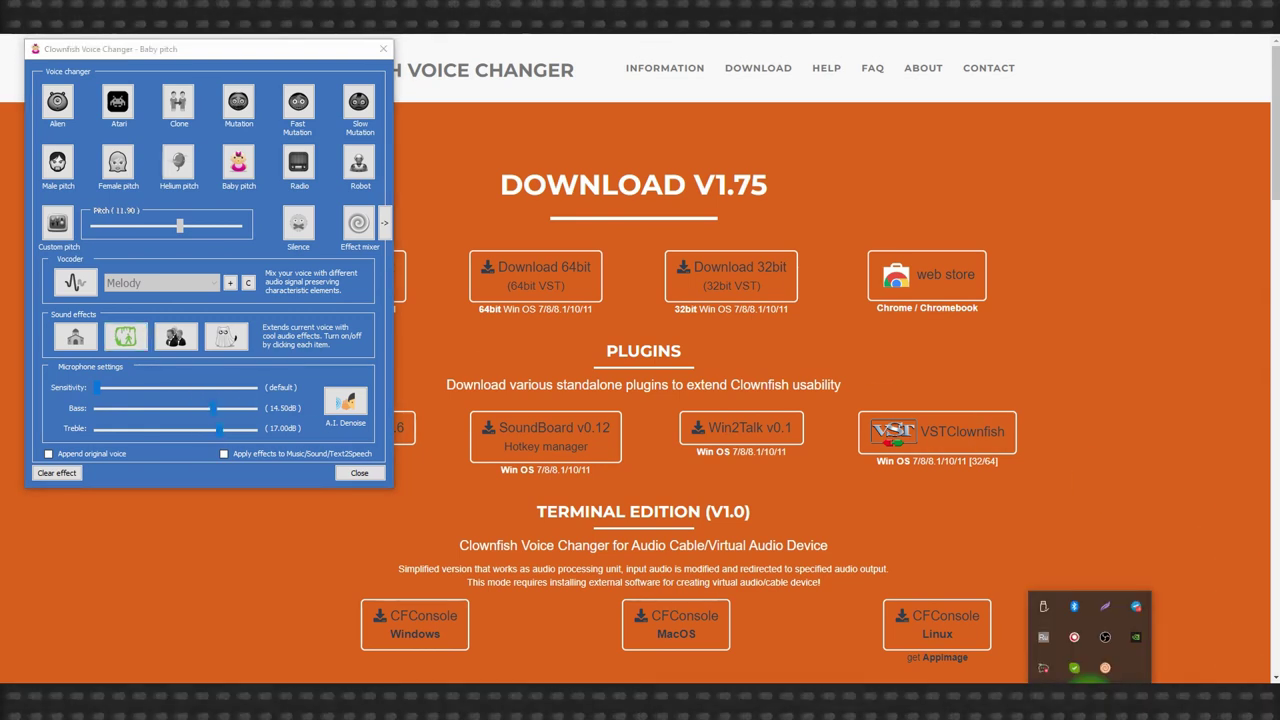
right_click(1105, 668)
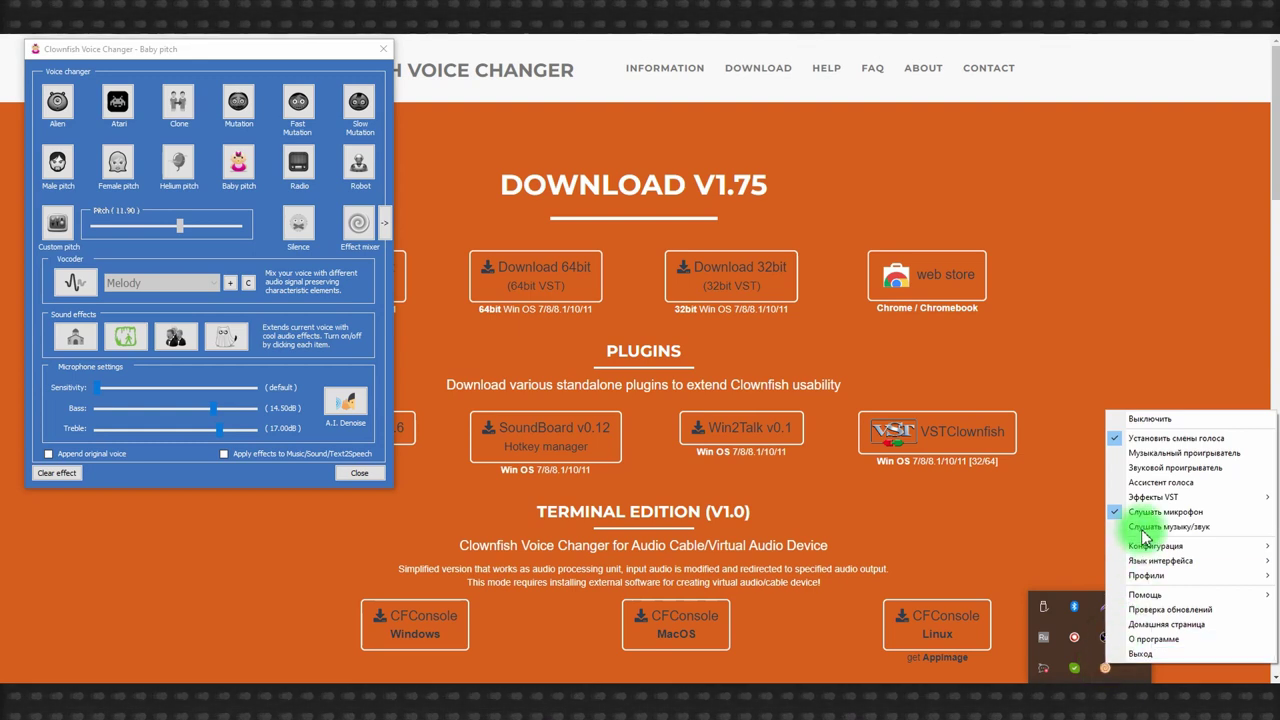
click(1165, 511)
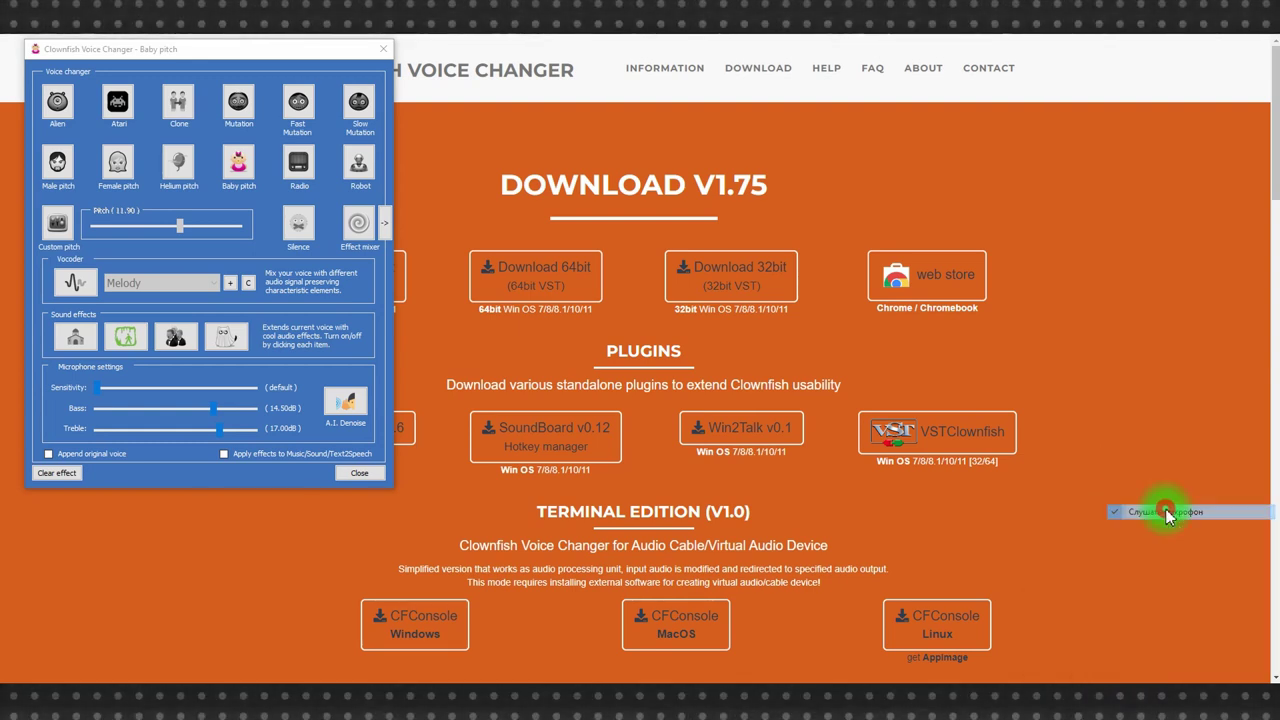
right_click(1104, 668)
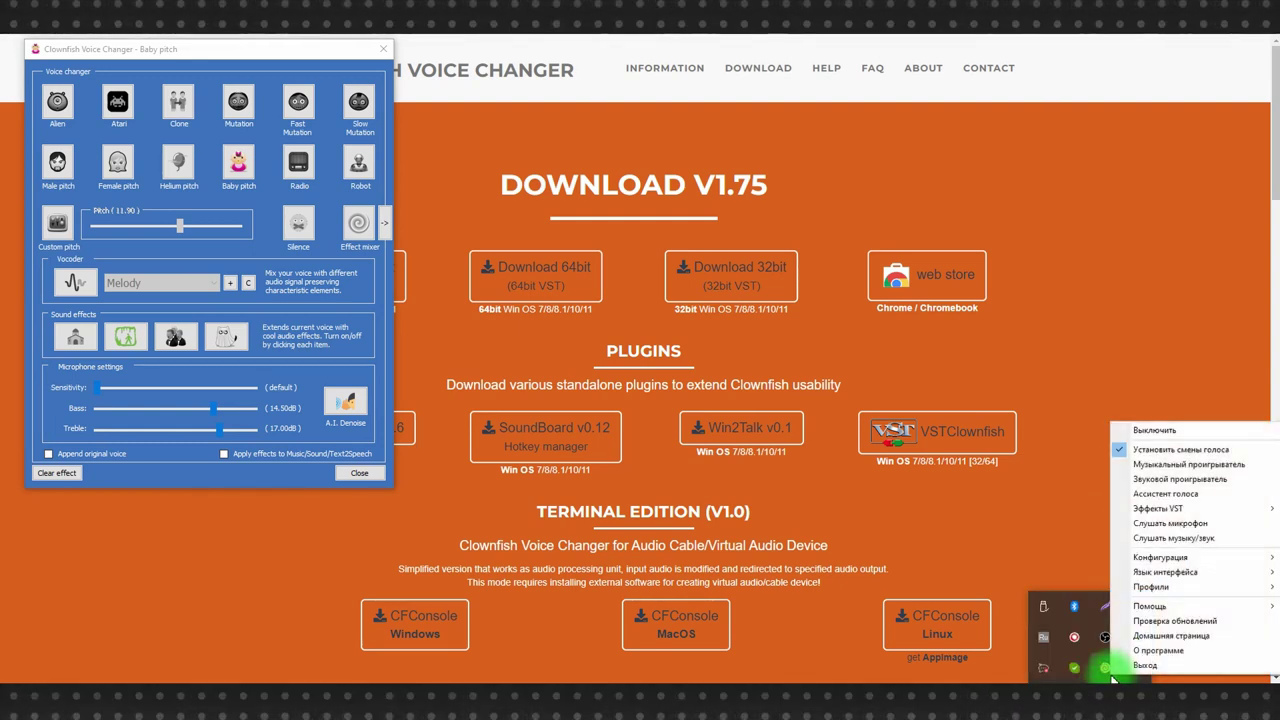
click(1152, 524)
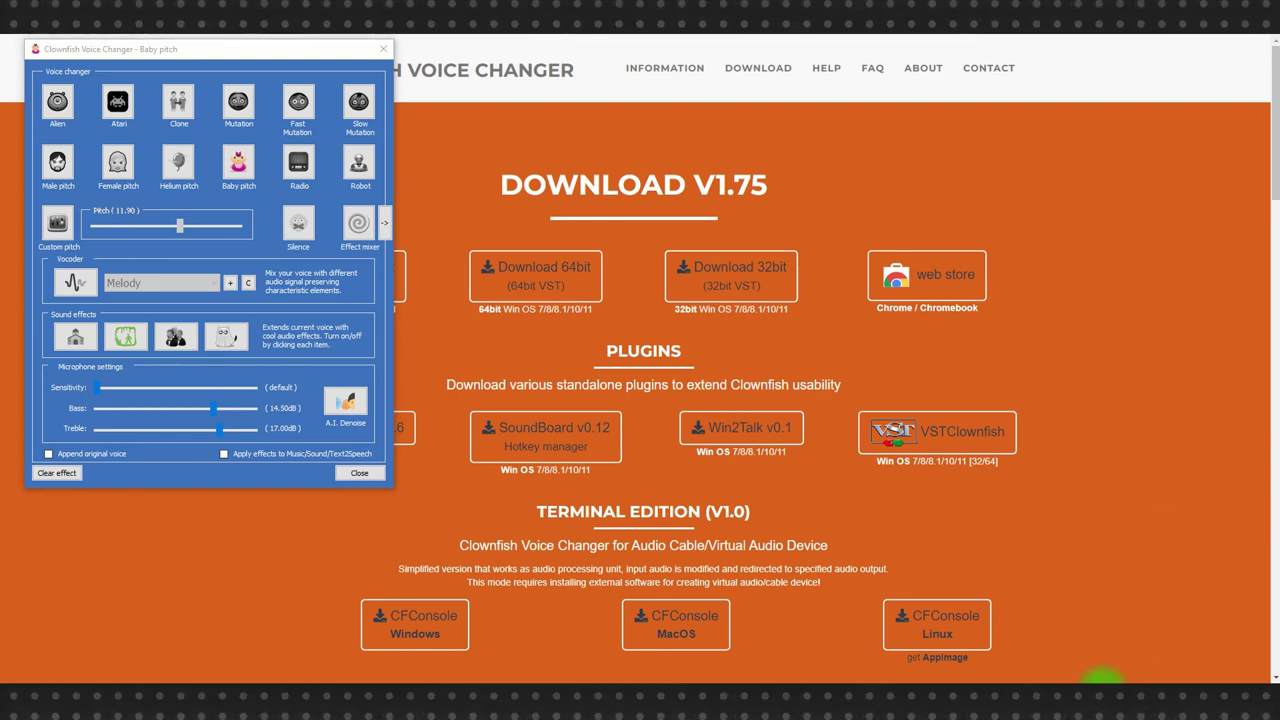
Step: Check the configured microphone device, and open the System Integration setup in a clear area of the screen
right_click(1101, 669)
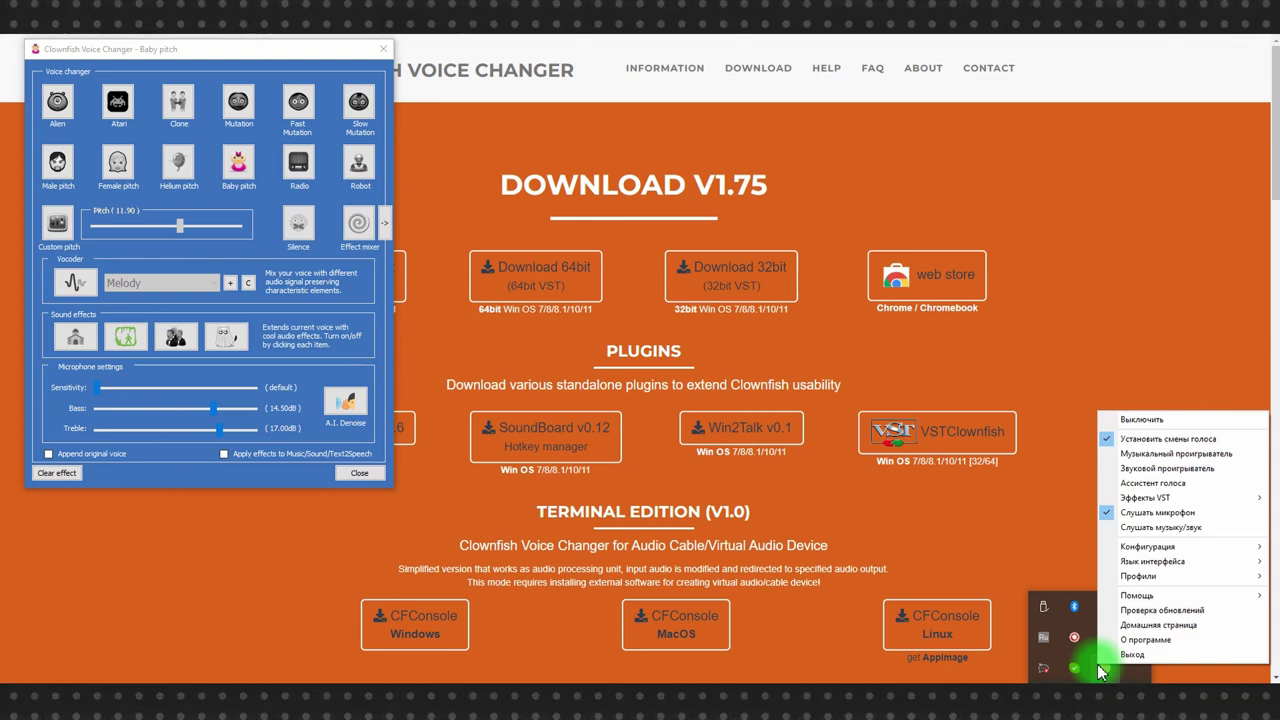
mouse_move(1135, 550)
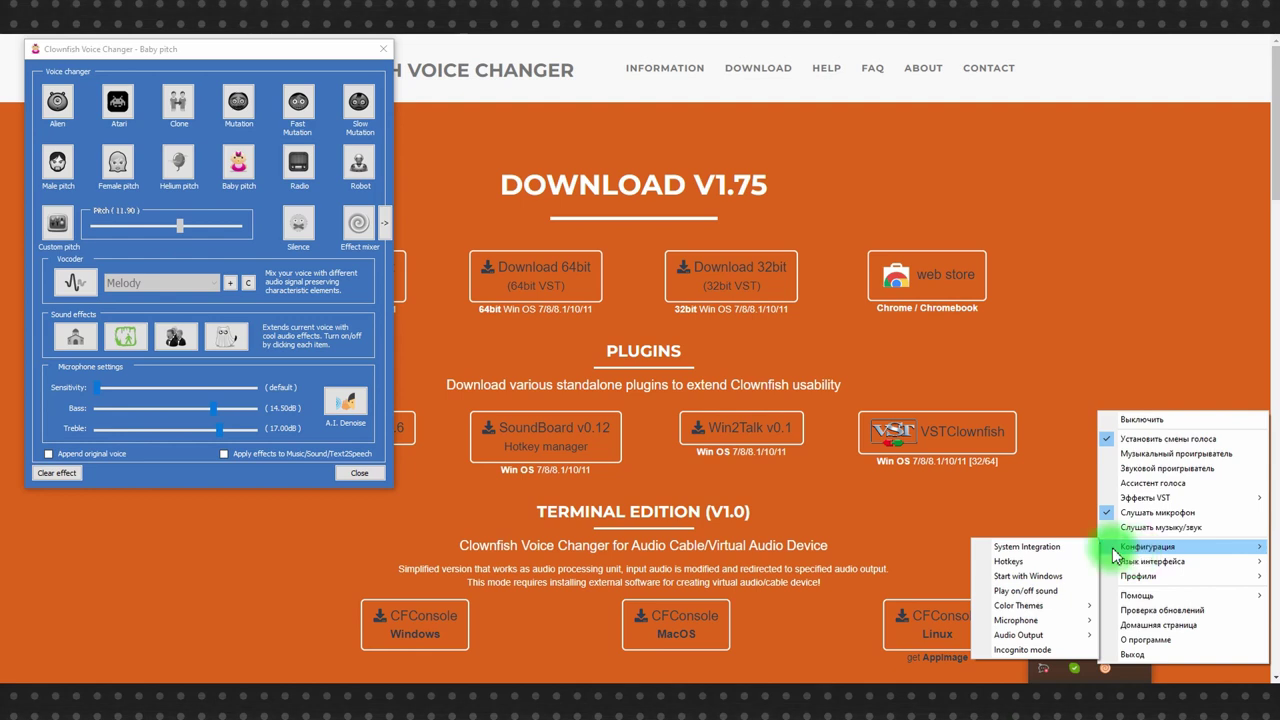
mouse_move(1035, 624)
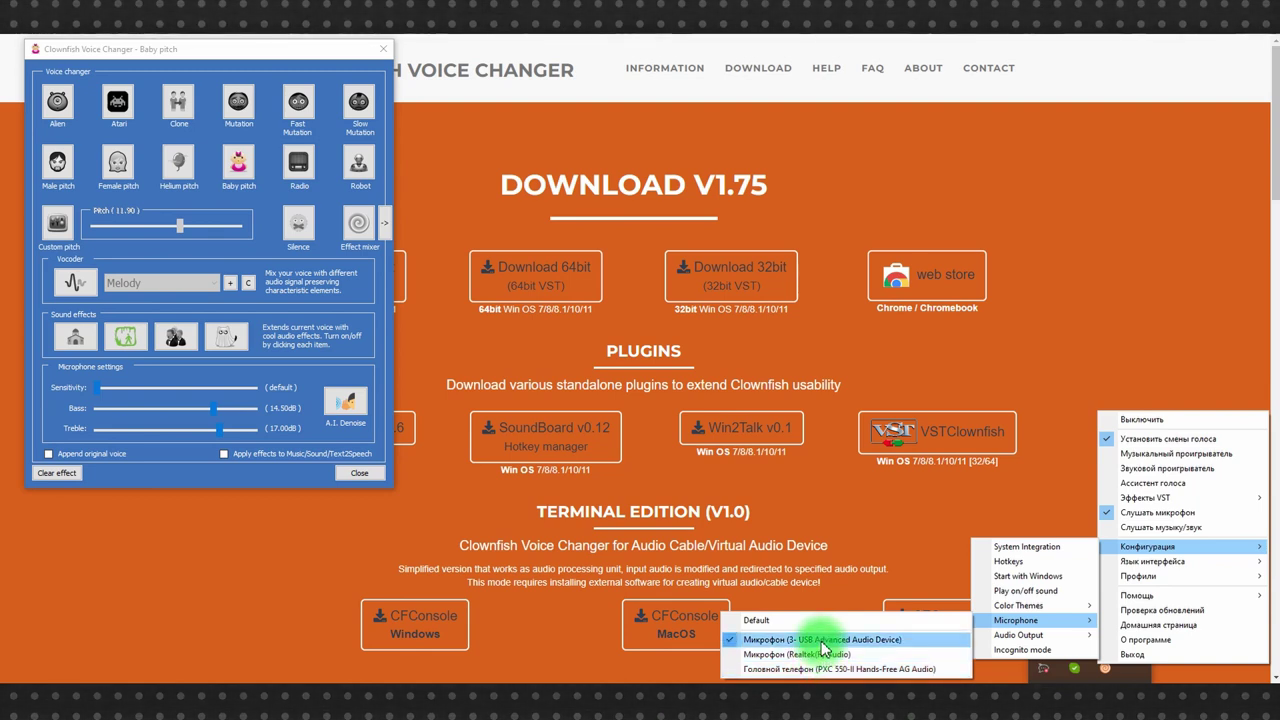
click(1015, 547)
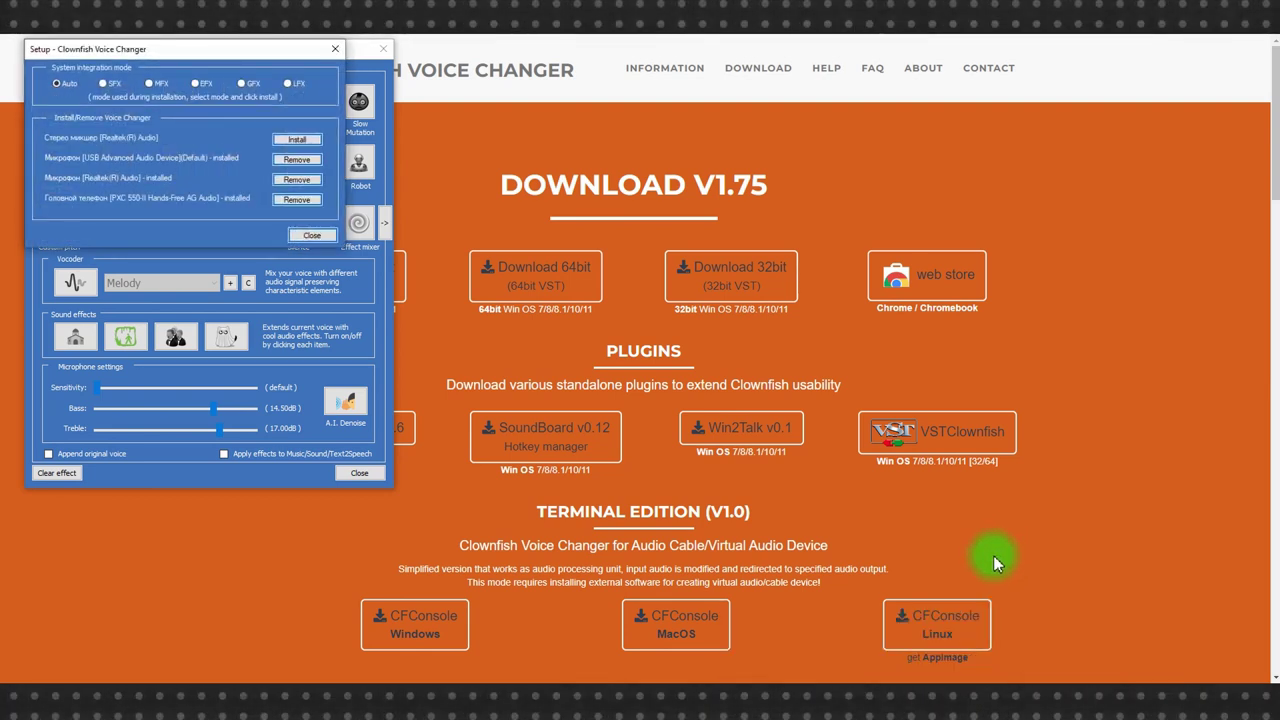
drag(205, 48, 743, 157)
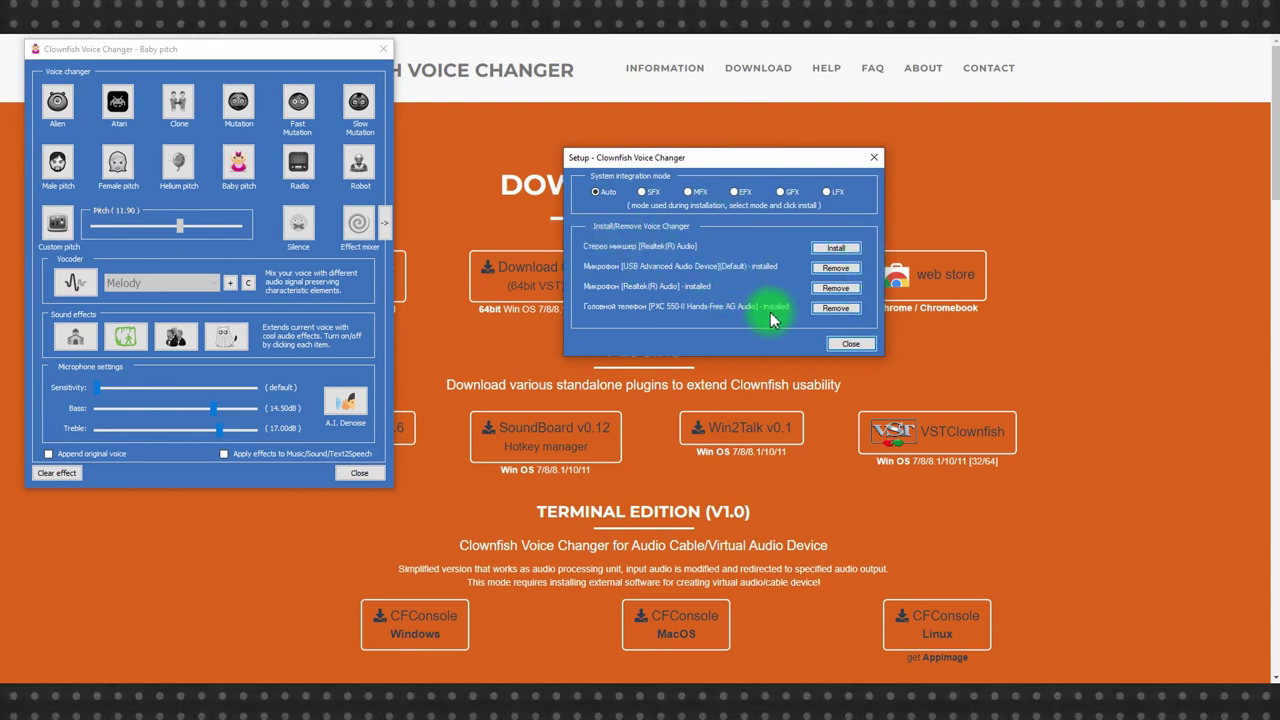
Step: Remove the voice changer from the PXC 550-II Hands-Free AG Audio headset and close the setup
click(828, 310)
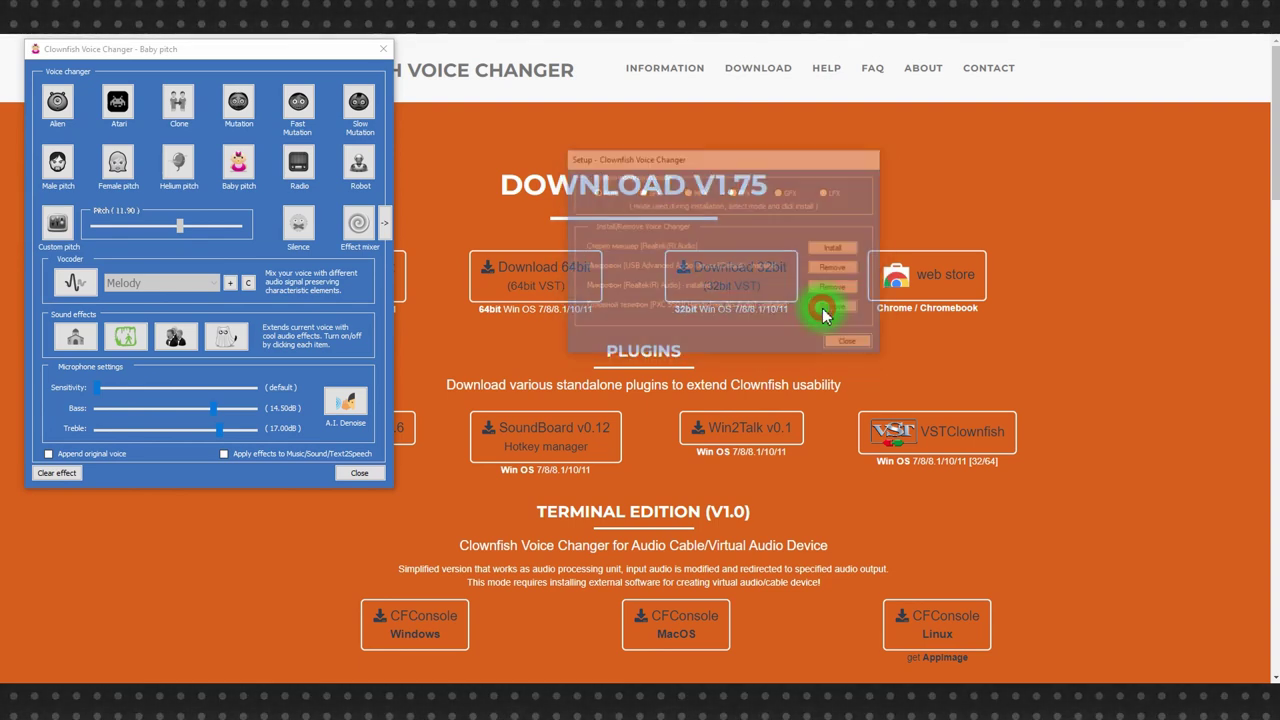
drag(276, 48, 1043, 106)
drag(936, 100, 880, 111)
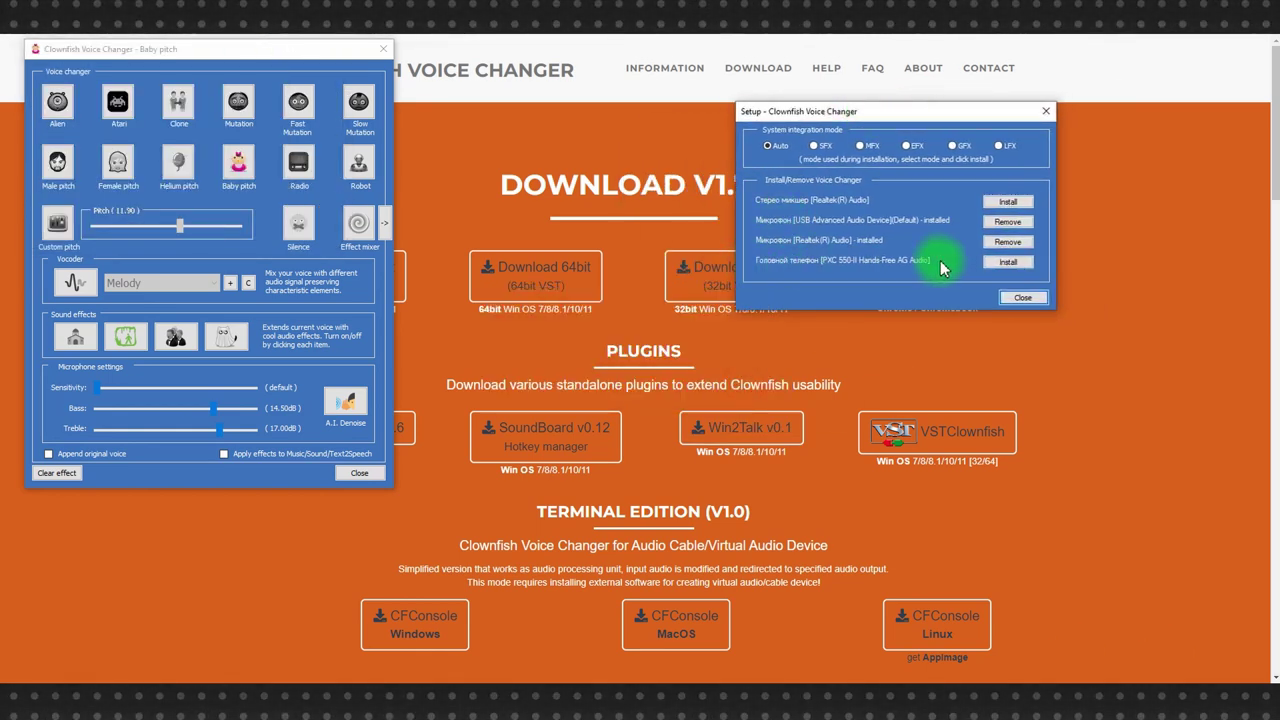
click(1008, 264)
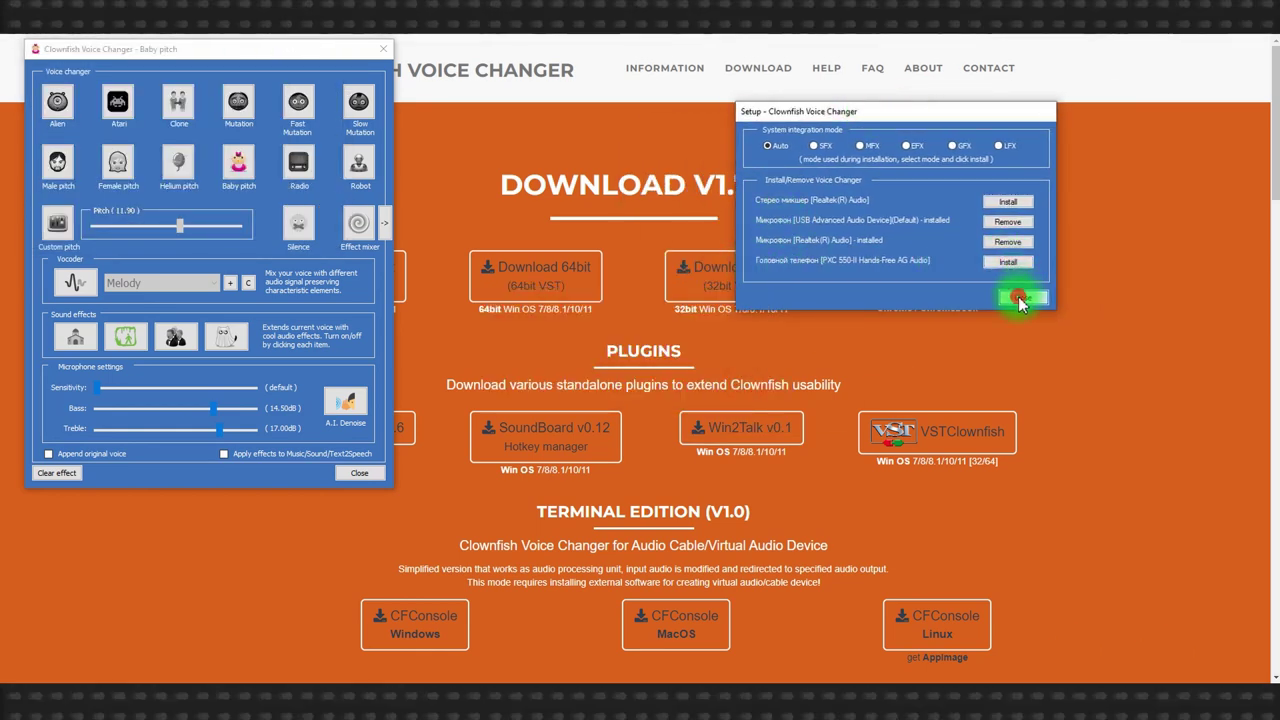
click(1021, 296)
Step: Check which microphone device is selected in Clownfish's configuration and toggle the listening option
click(1085, 685)
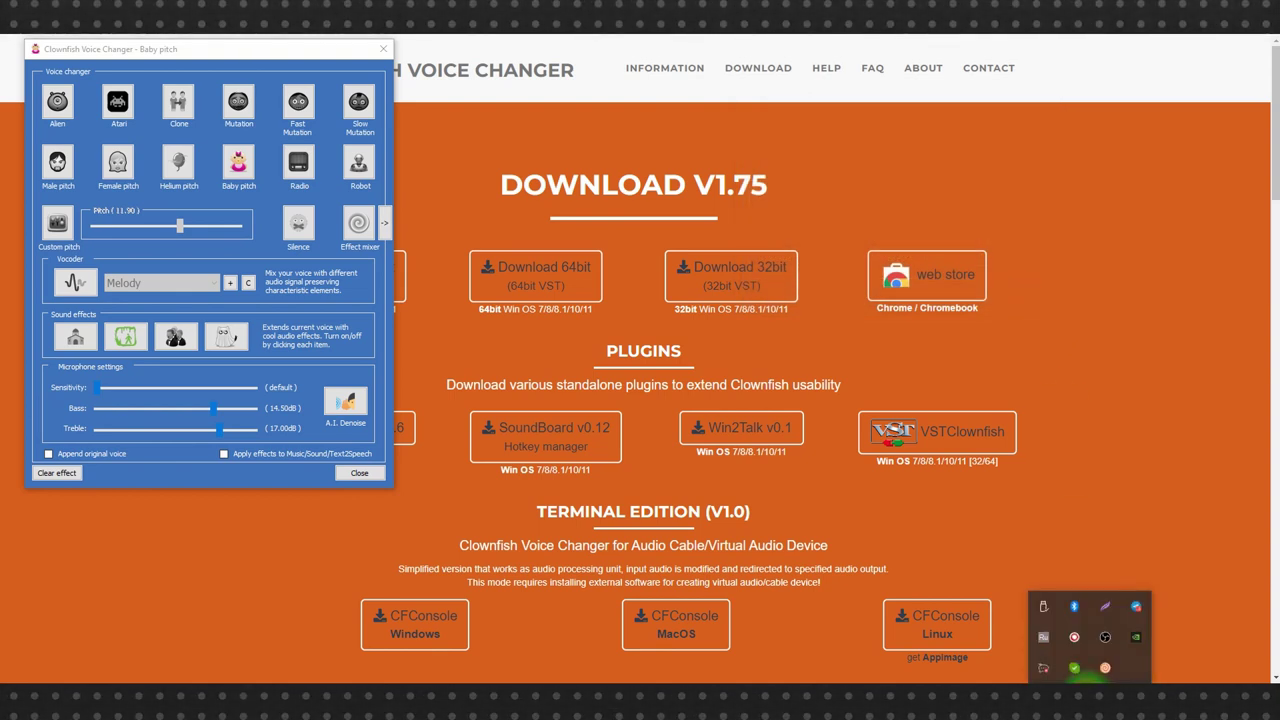
right_click(1097, 675)
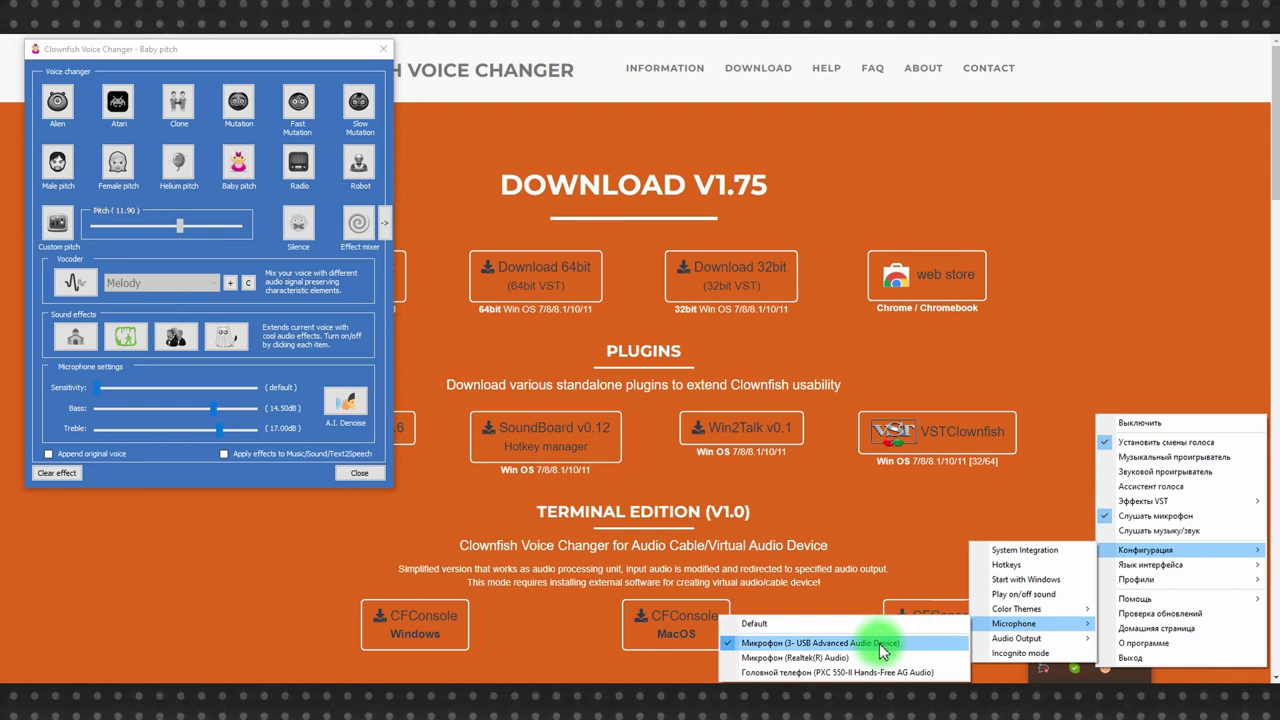
click(1140, 527)
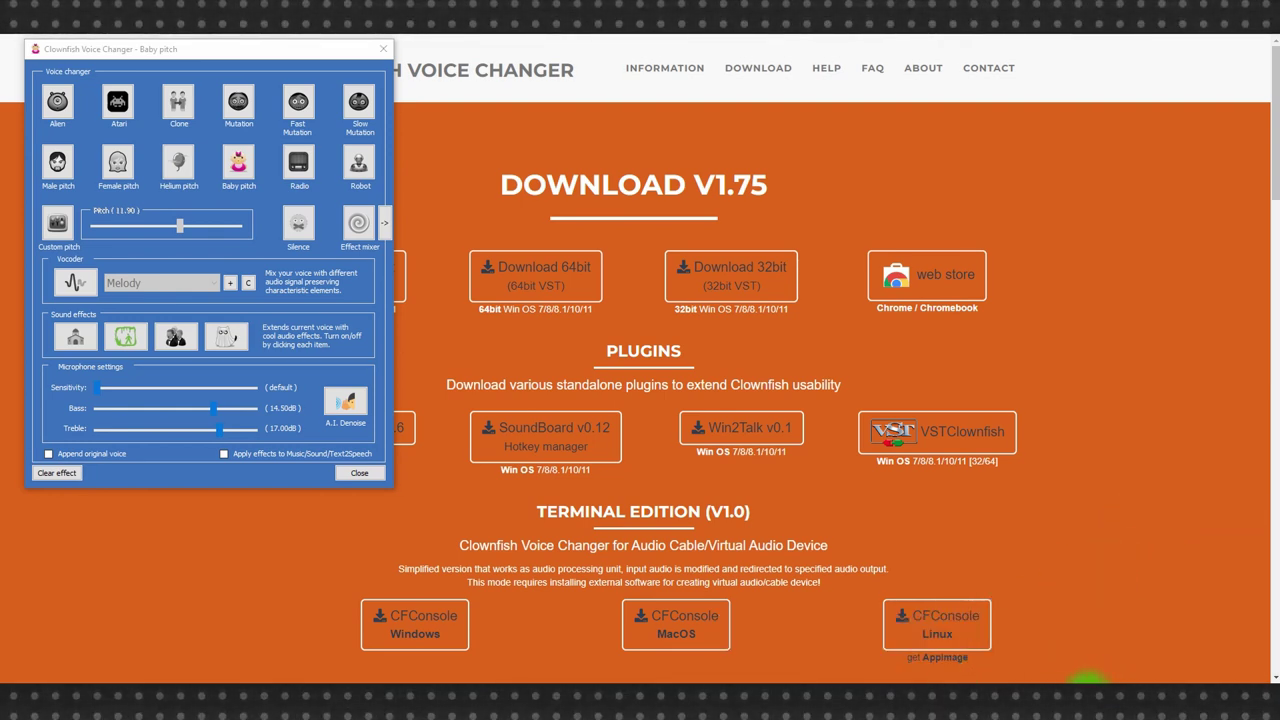
Step: Check Clownfish's option for switching the voice changer off and close its command list
click(1090, 682)
right_click(1104, 667)
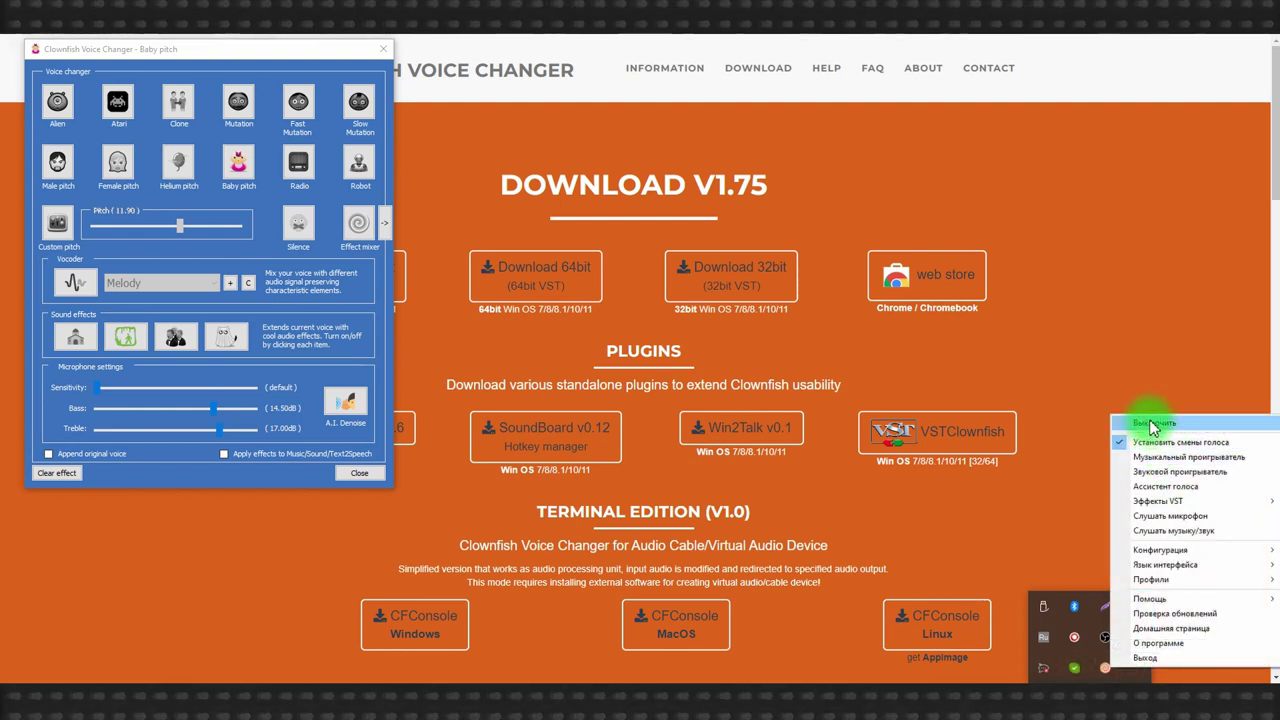
click(1153, 424)
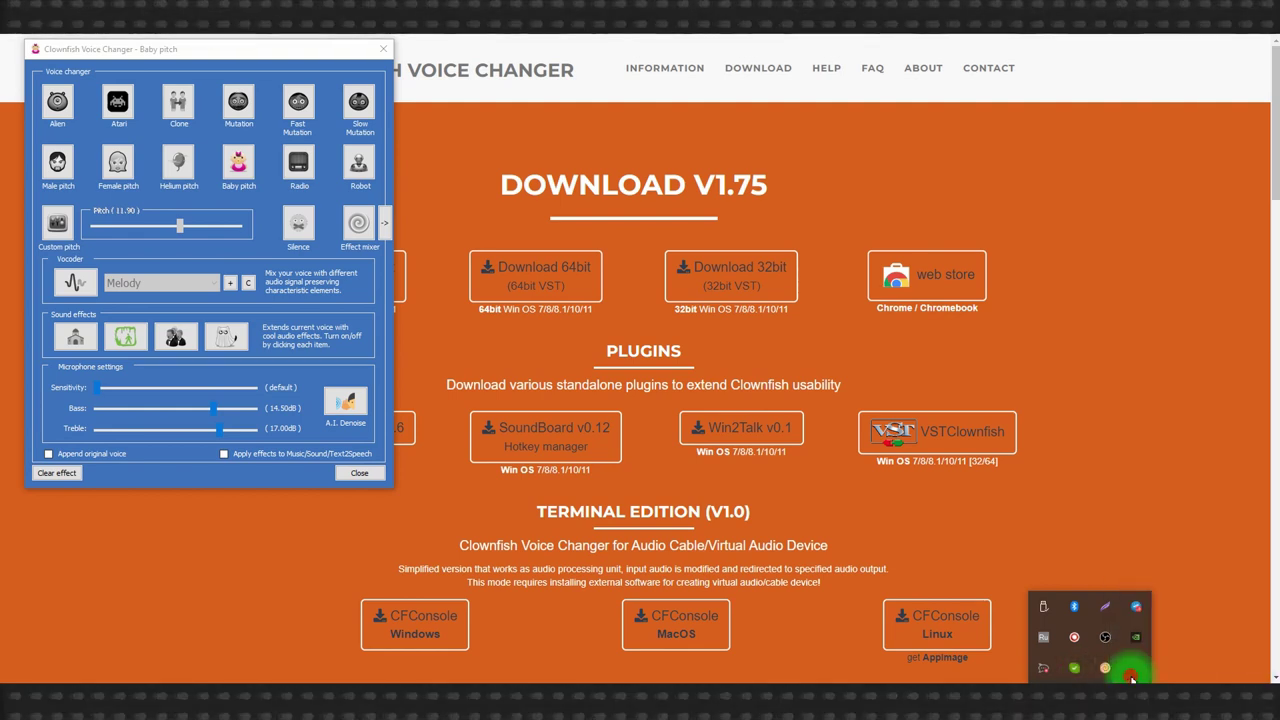
Step: Launch Zoom, start a new meeting and join it with computer audio
click(85, 685)
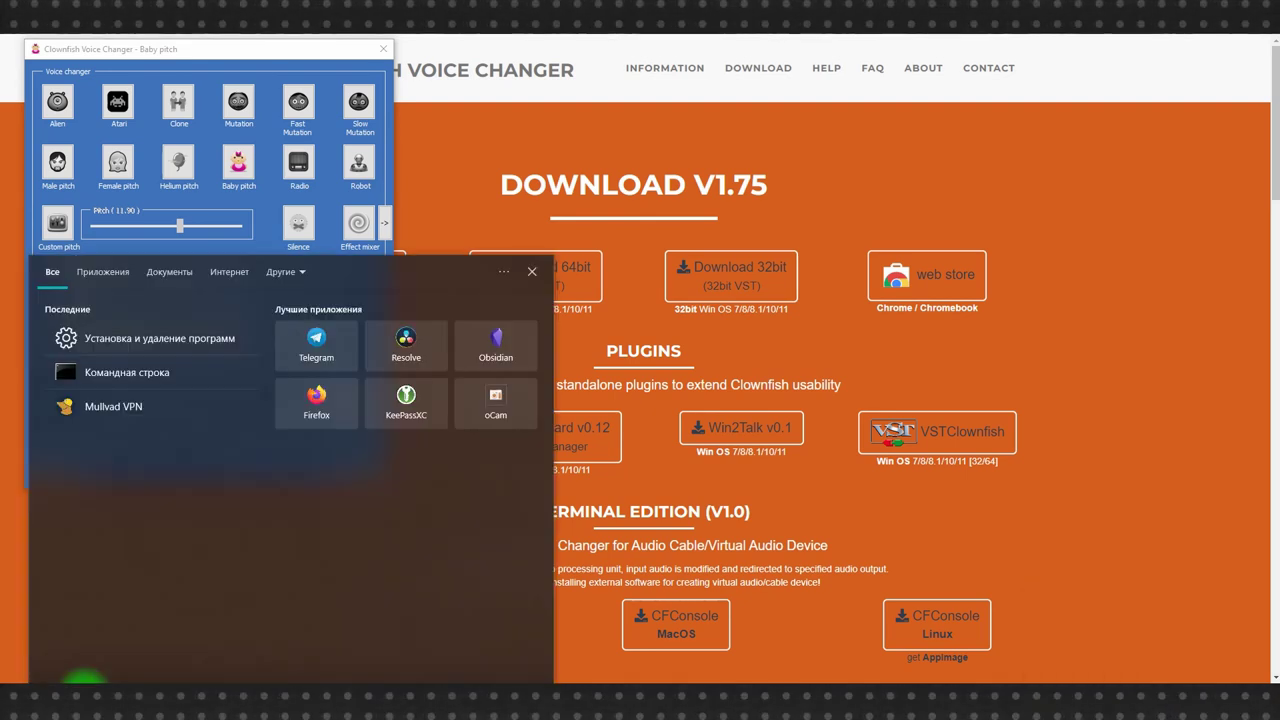
text(zoom)
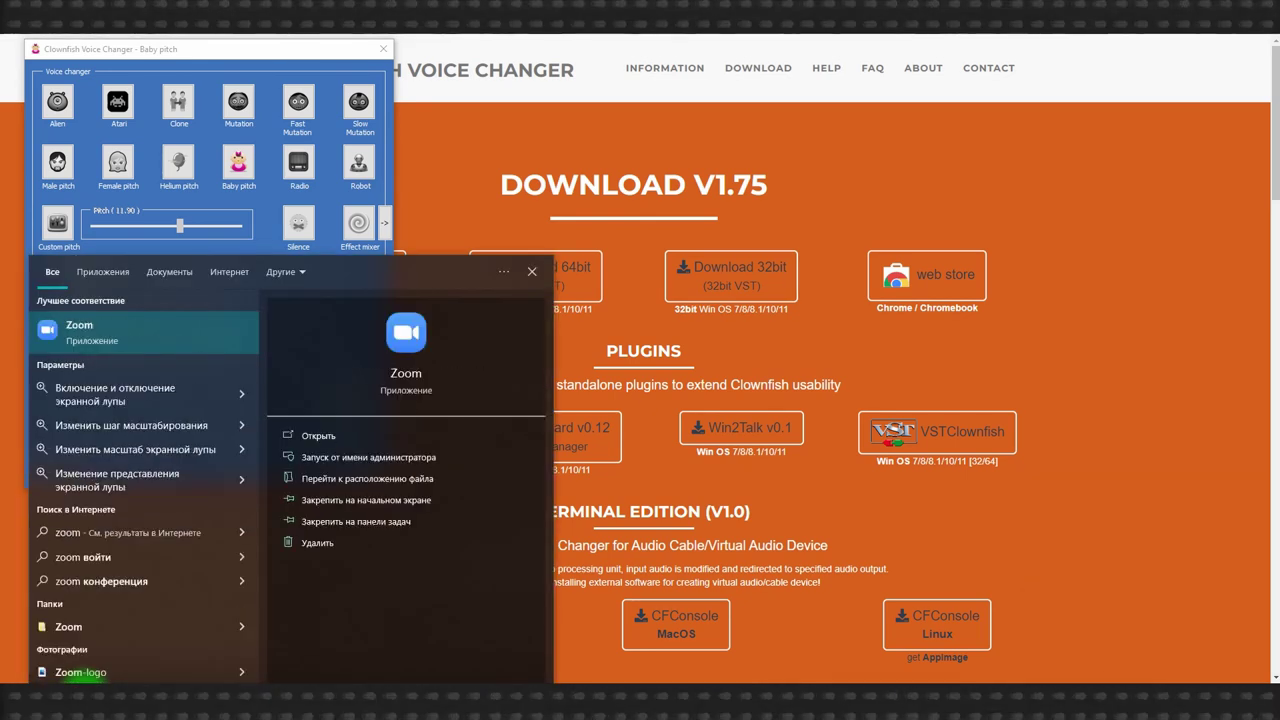
click(855, 448)
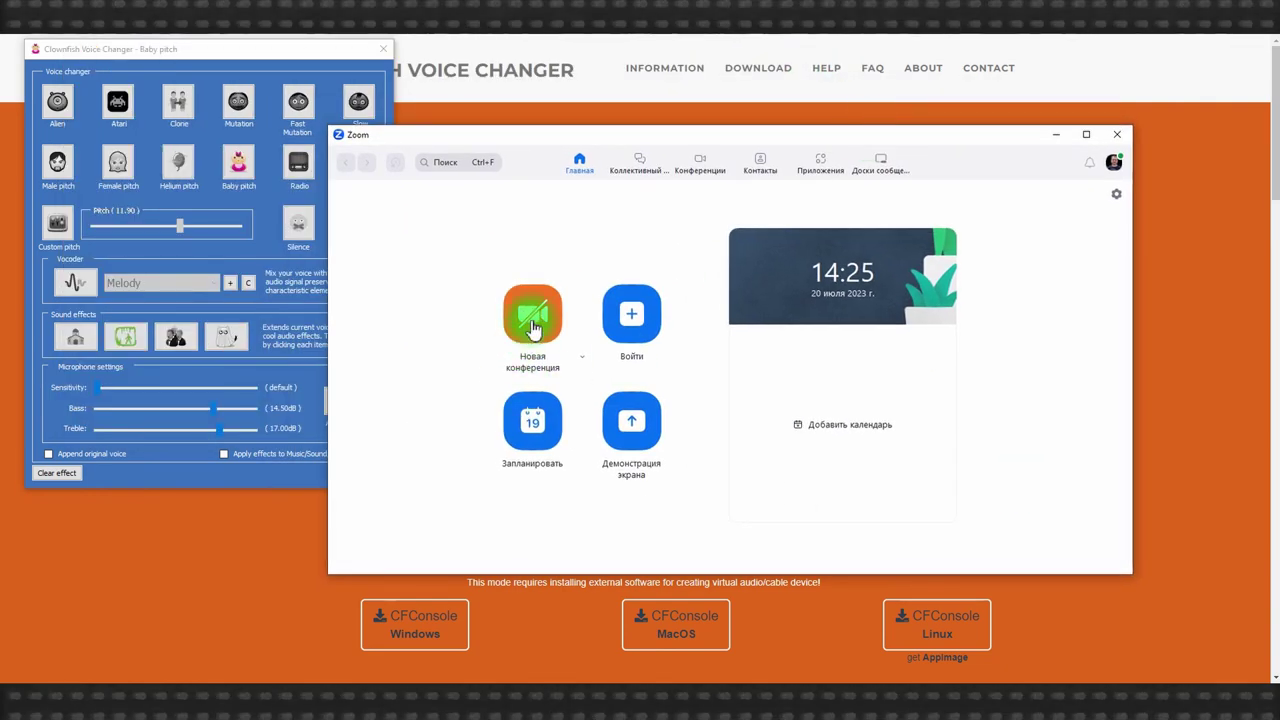
click(528, 318)
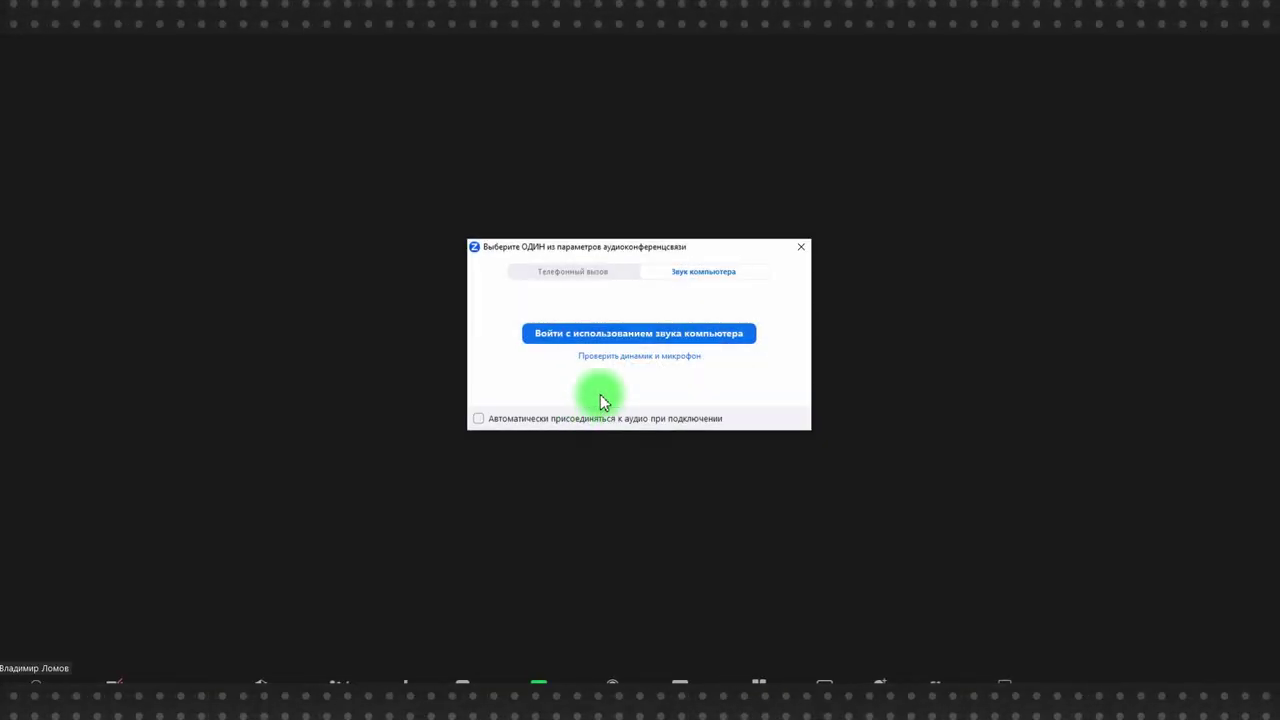
click(640, 330)
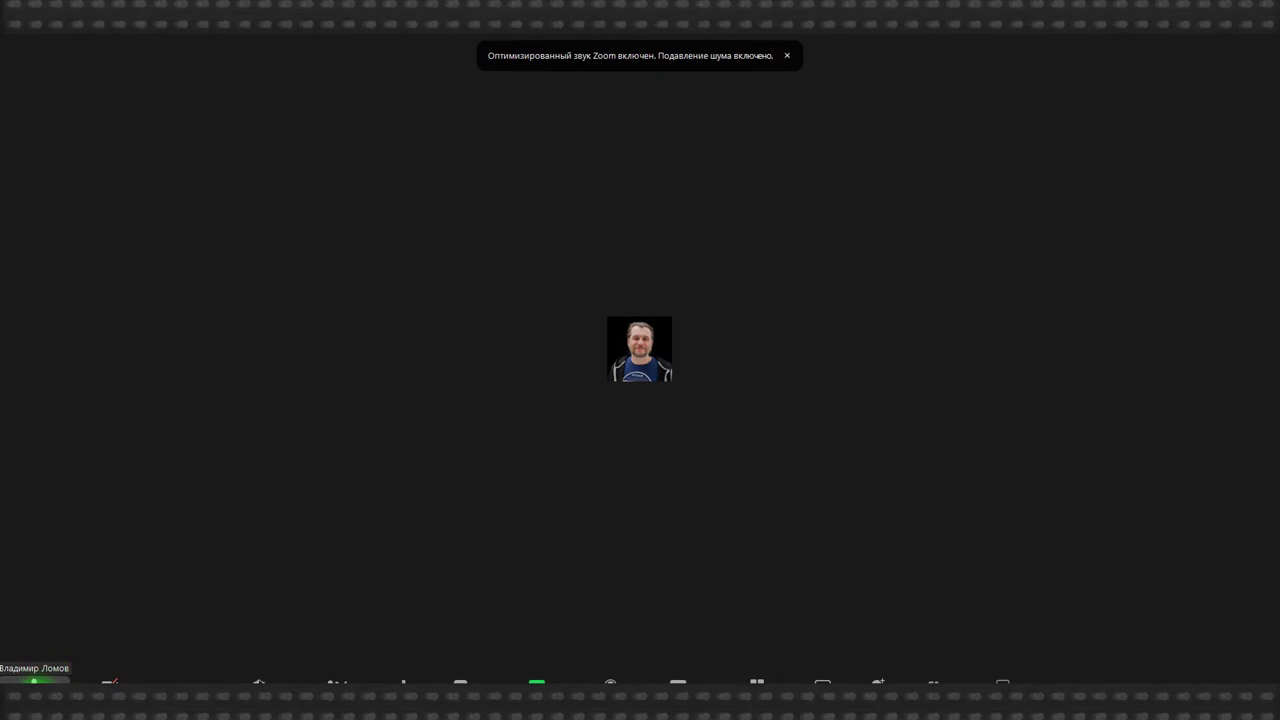
Step: Check which microphone is selected among the Zoom meeting's audio devices
click(60, 680)
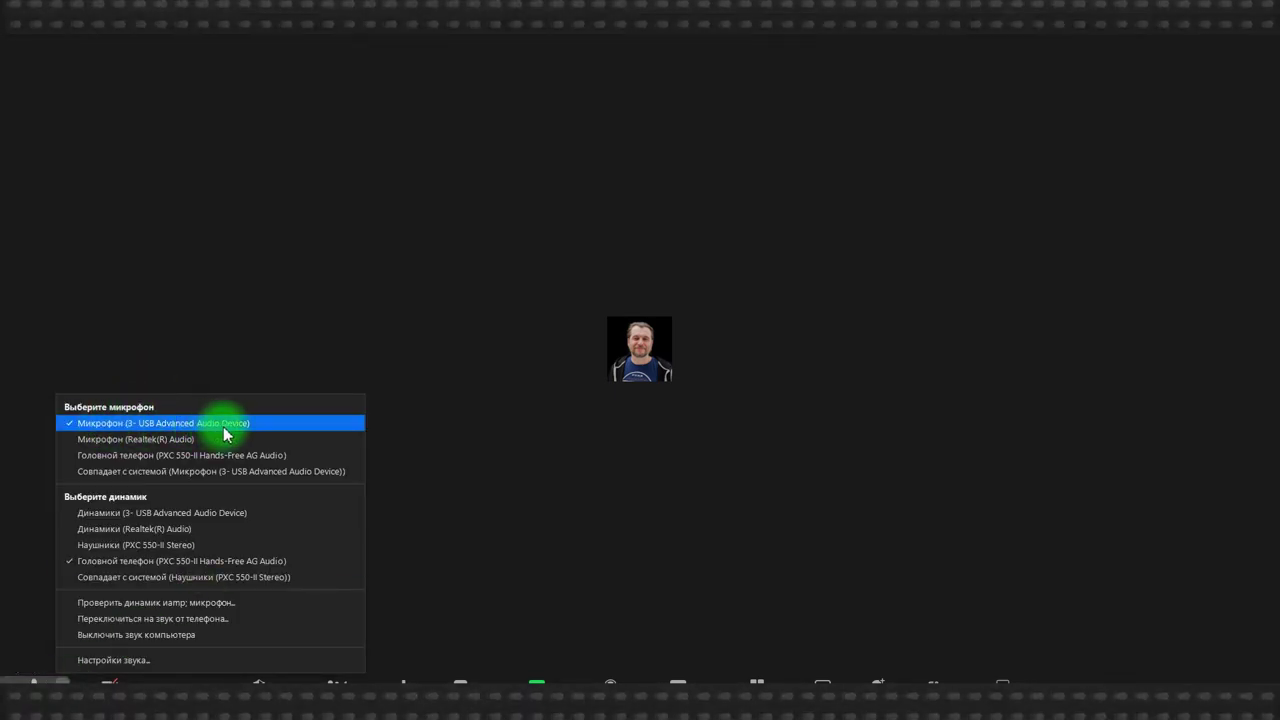
click(486, 430)
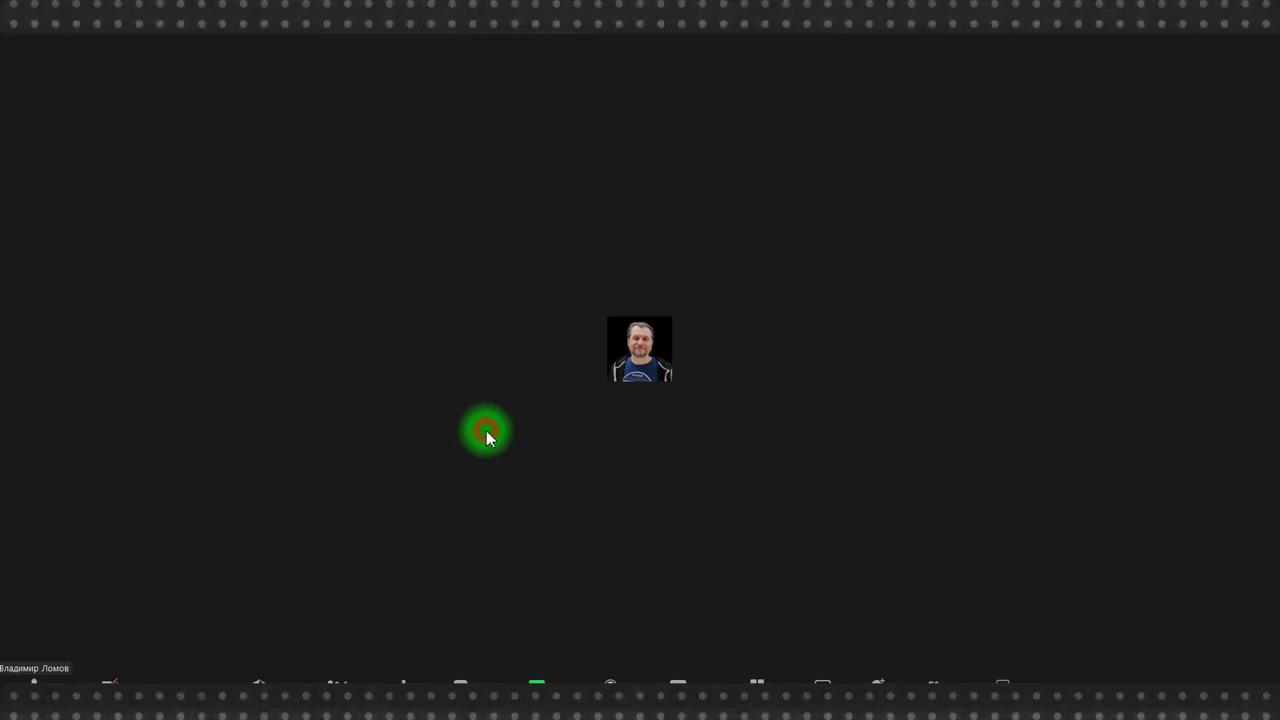
double_click(486, 430)
Step: Leave the Zoom meeting and close the Zoom window
click(1036, 44)
click(943, 38)
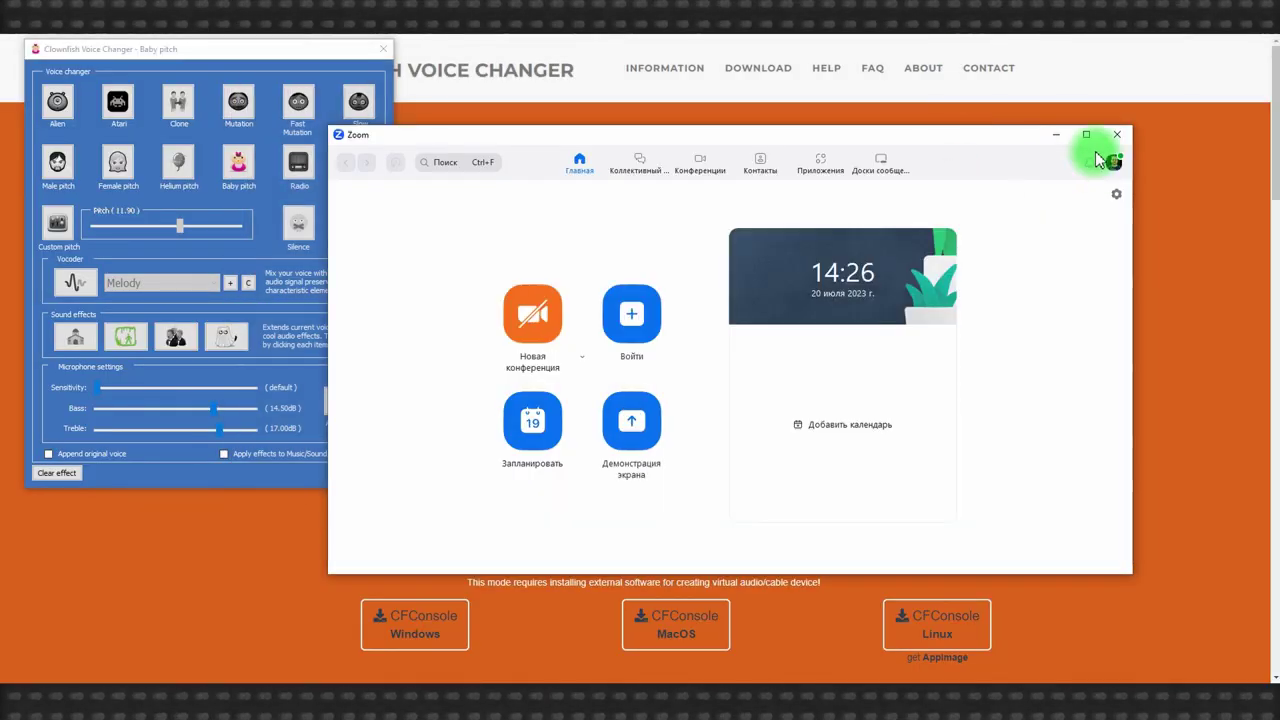
click(1117, 134)
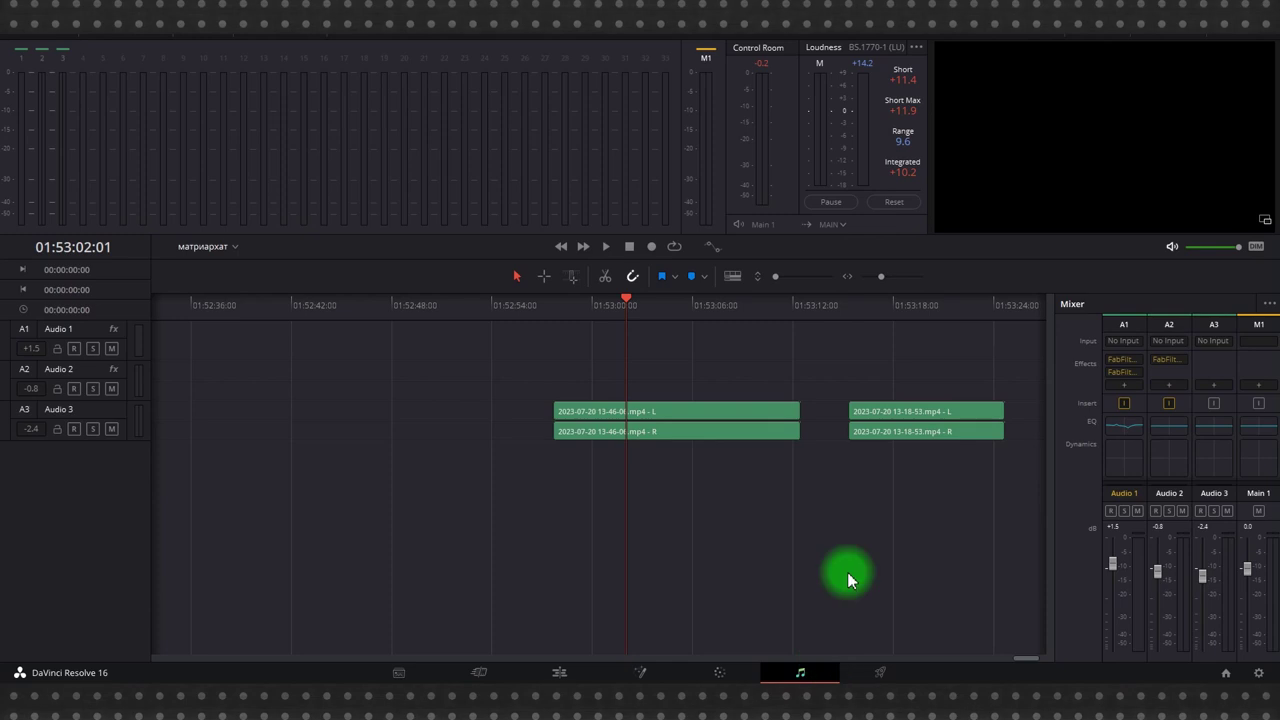
Step: Switch to DaVinci Resolve and play the two recorded voice clips on the Audio 3 track
click(558, 306)
key(space)
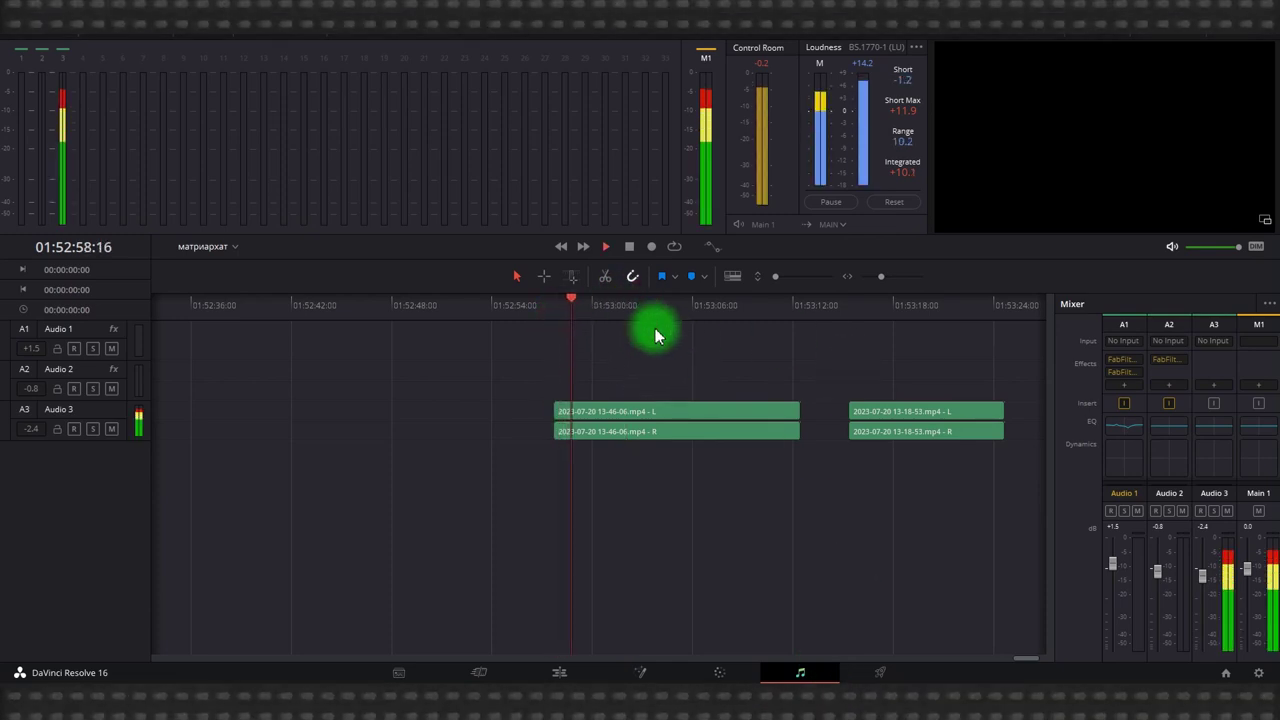
click(883, 322)
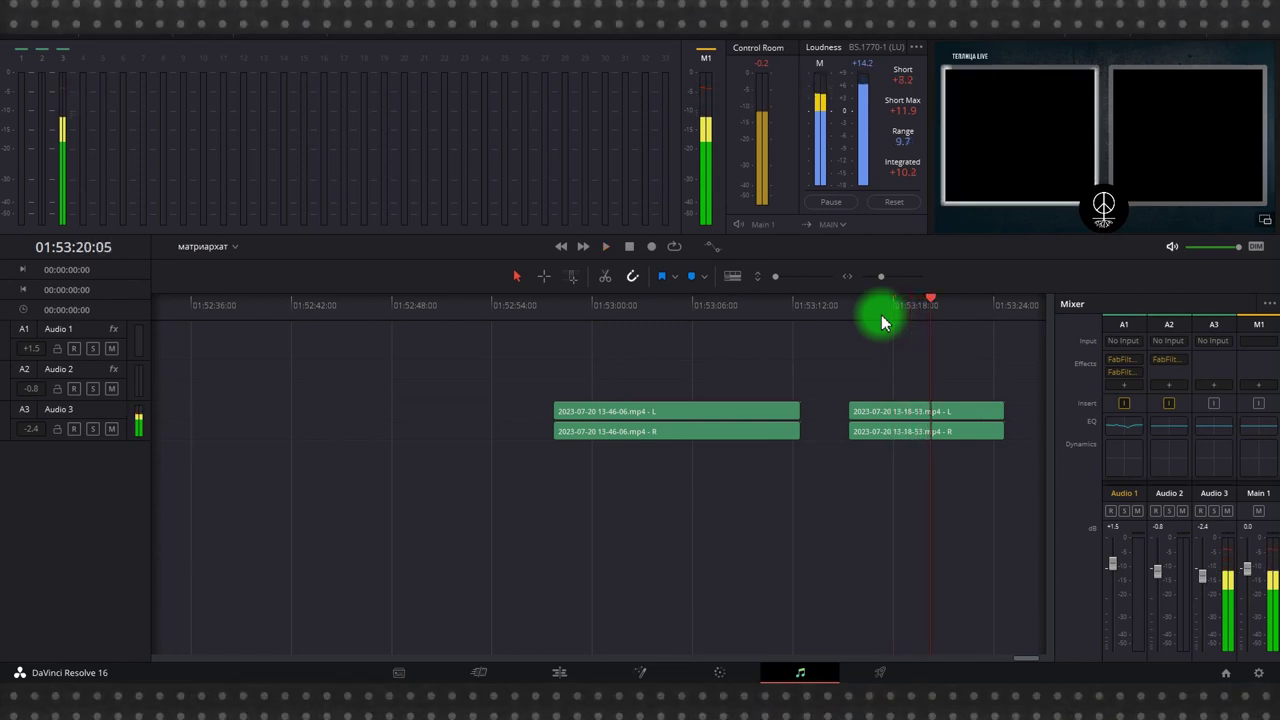
Step: Add the Pitch effect to the Audio 3 track and move its window clear of the second clip
click(1213, 384)
mouse_move(1214, 533)
click(1120, 530)
drag(664, 255, 490, 257)
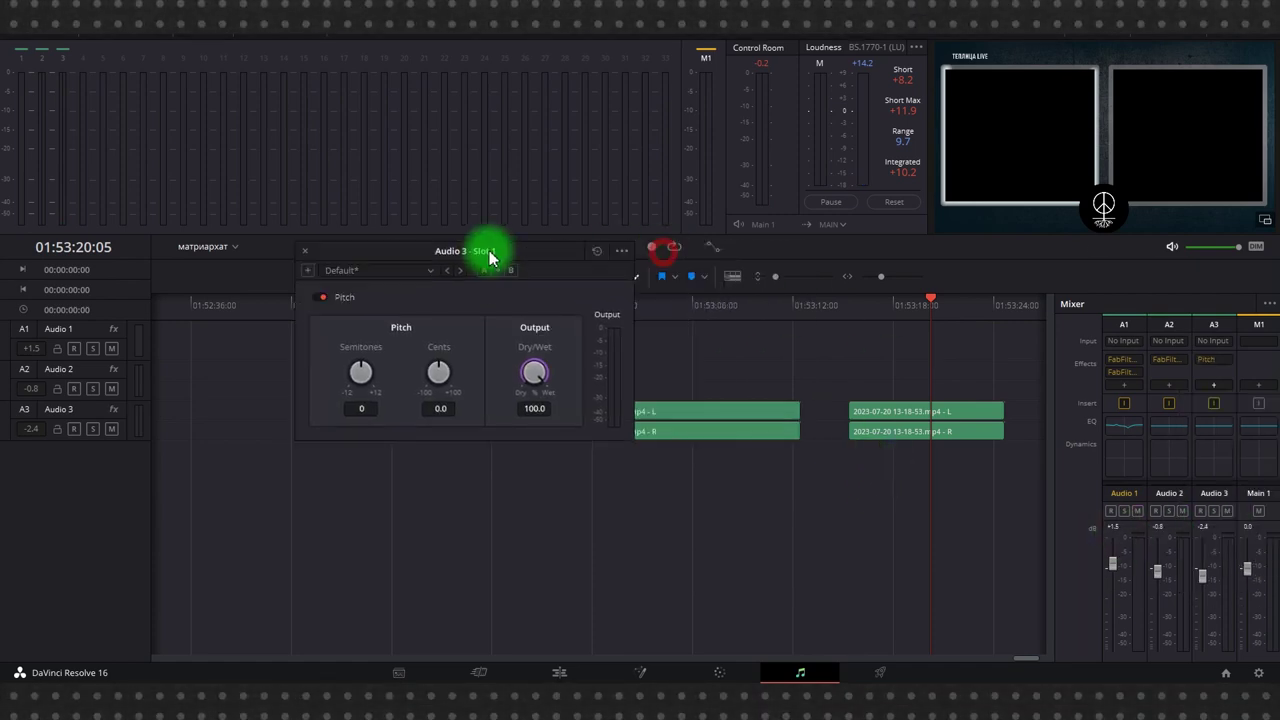
Step: Try lowering the Pitch effect's semitones and setting its cents to -19.2 while the second clip plays
click(866, 314)
key(space)
mouse_move(358, 372)
mouse_down()
mouse_move(323, 373)
mouse_move(338, 372)
mouse_up()
drag(437, 372, 443, 320)
drag(462, 250, 777, 229)
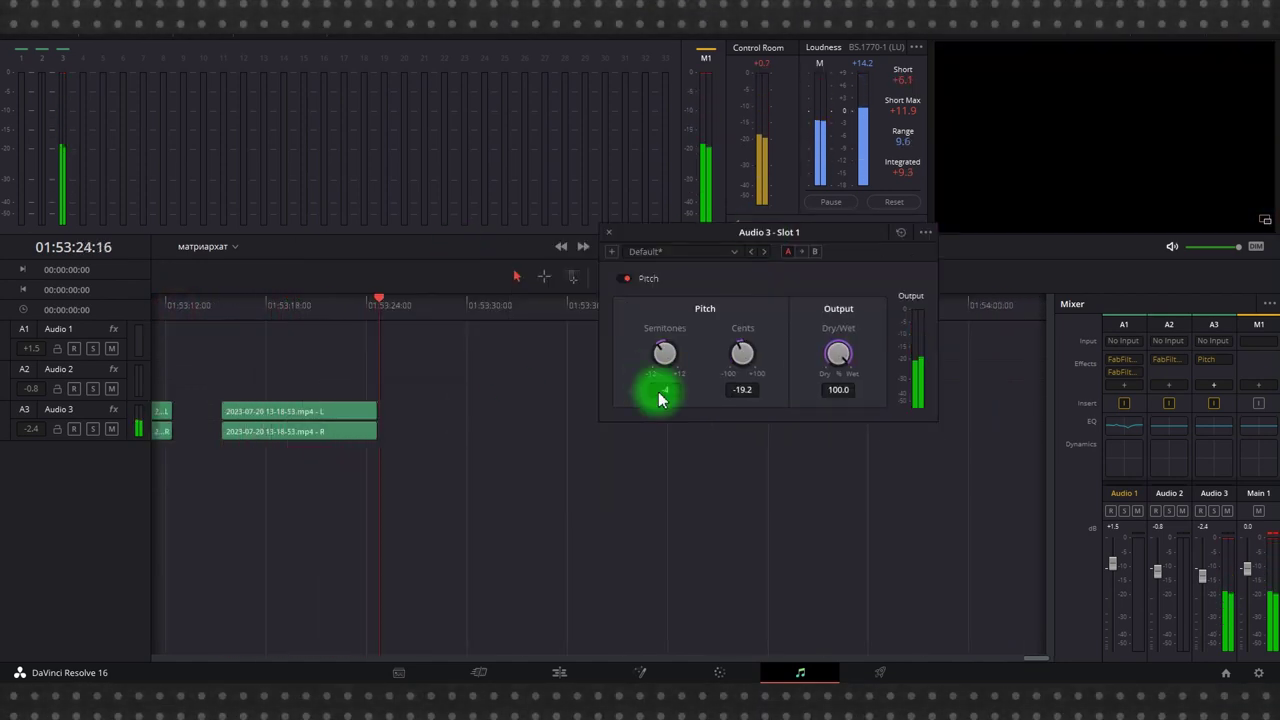
Step: Set the Audio 3 Pitch effect to -8 semitones and +25.9 cents while playing the clips
click(380, 314)
drag(655, 357, 622, 359)
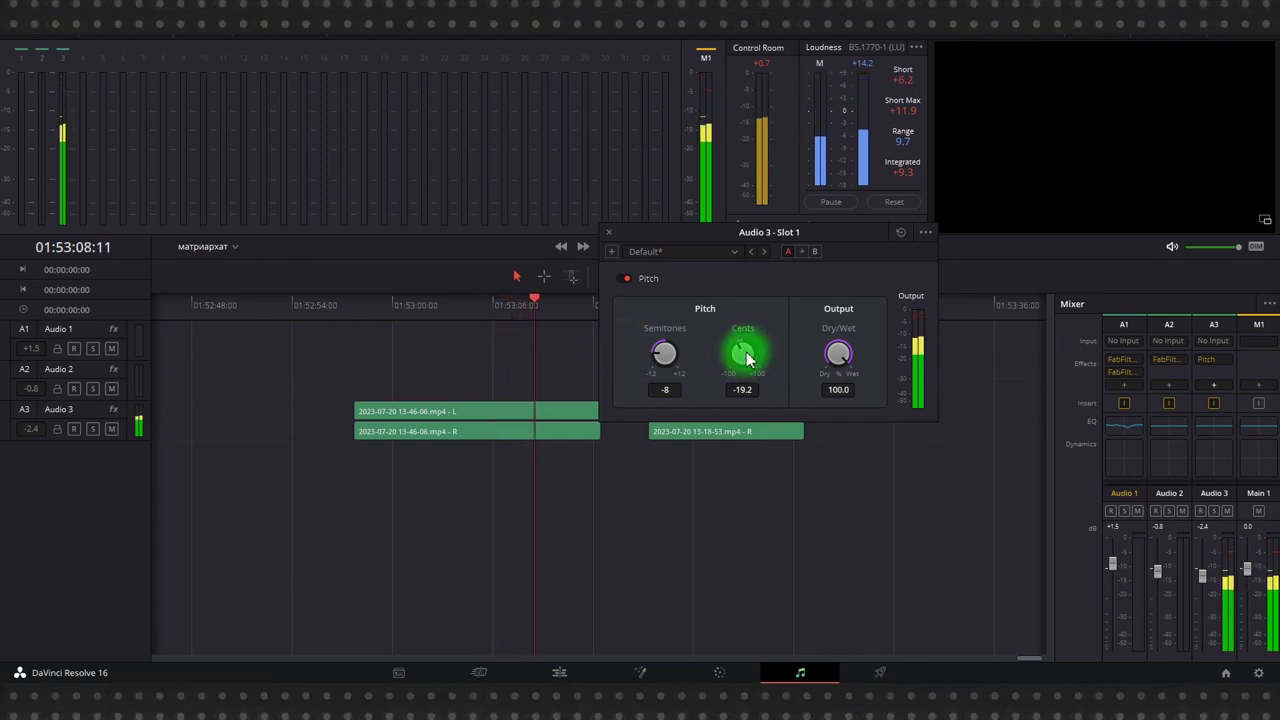
click(371, 312)
drag(735, 352, 781, 320)
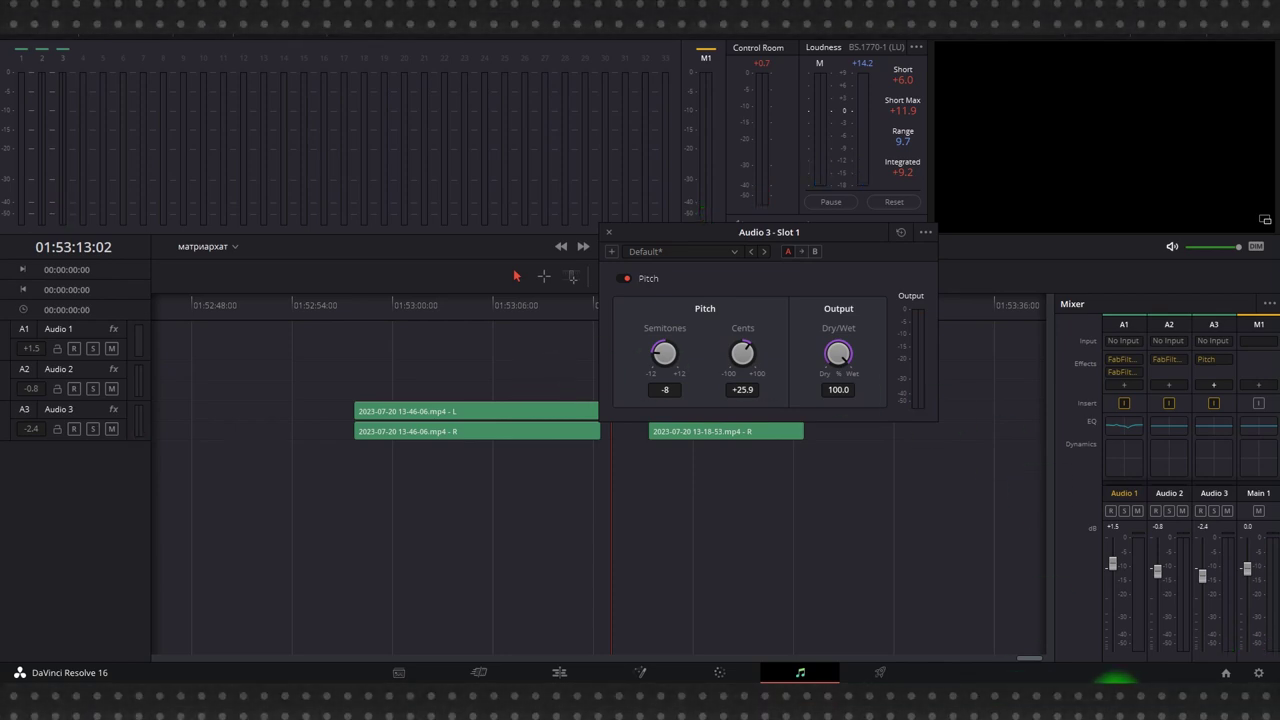
Step: Return to the Clownfish voice changer window and apply a Custom pitch of -5.20
click(1088, 680)
right_click(1106, 668)
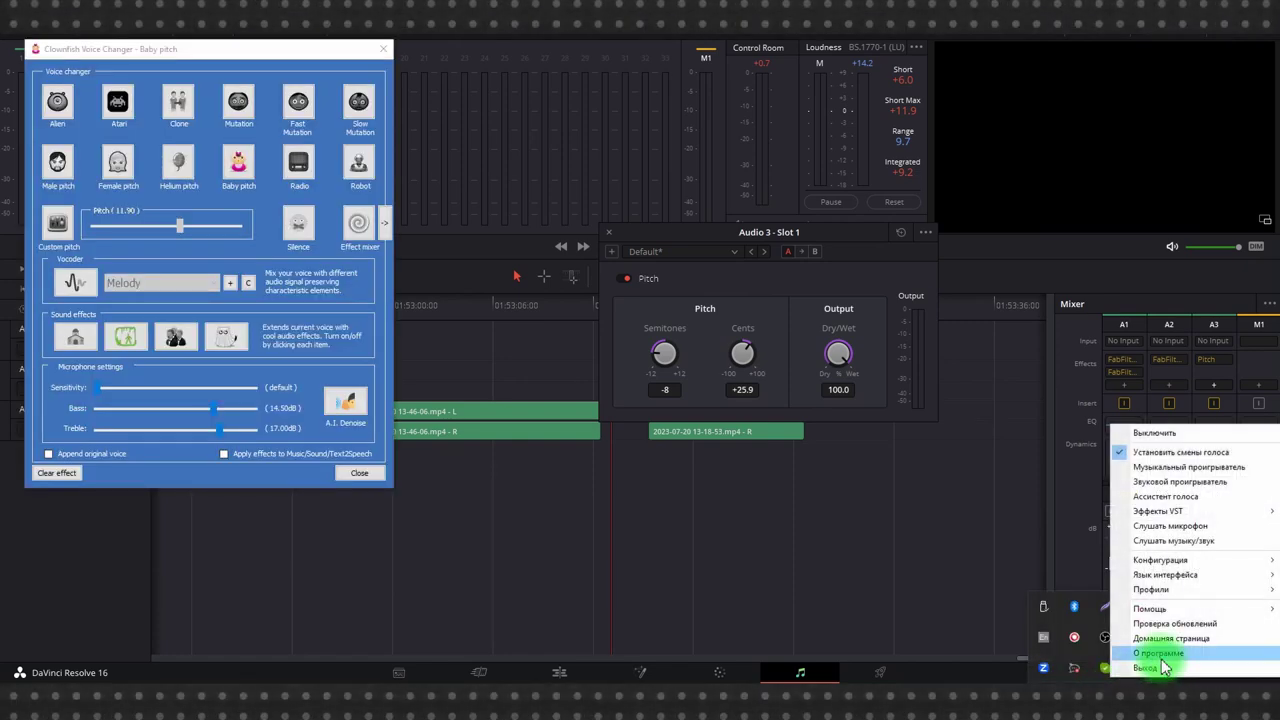
click(271, 56)
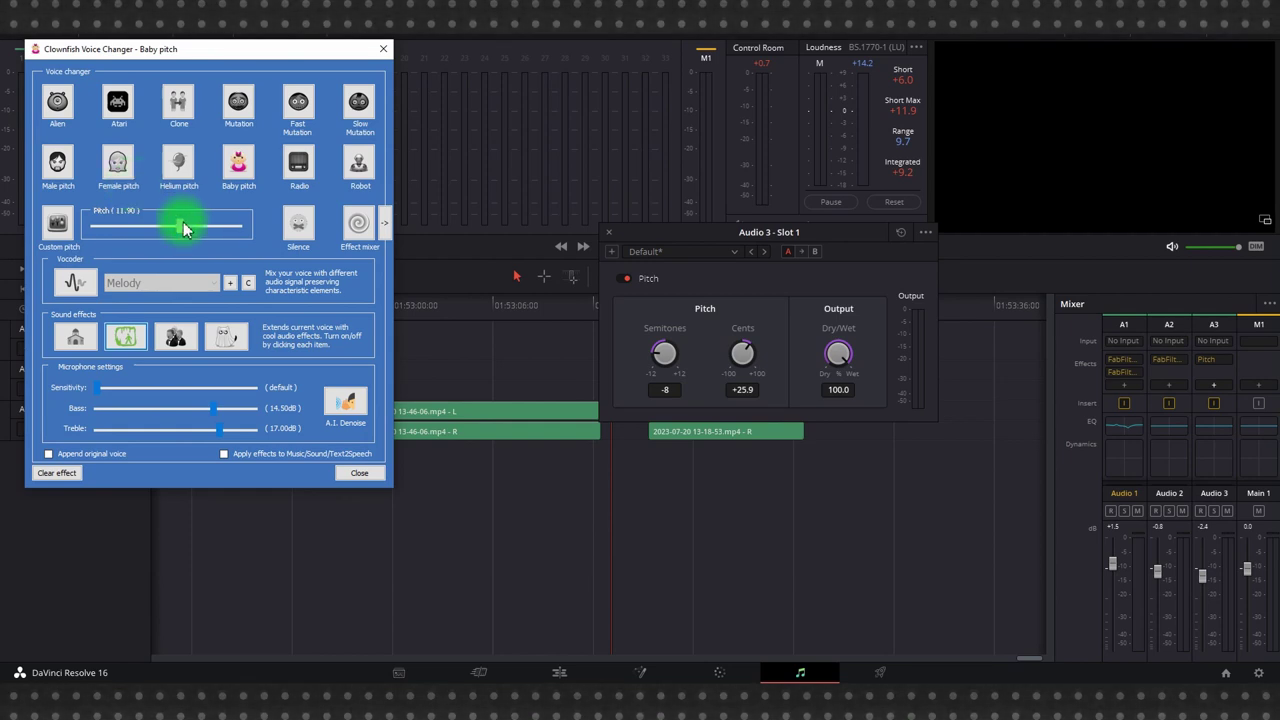
click(57, 222)
drag(180, 228, 127, 231)
click(168, 241)
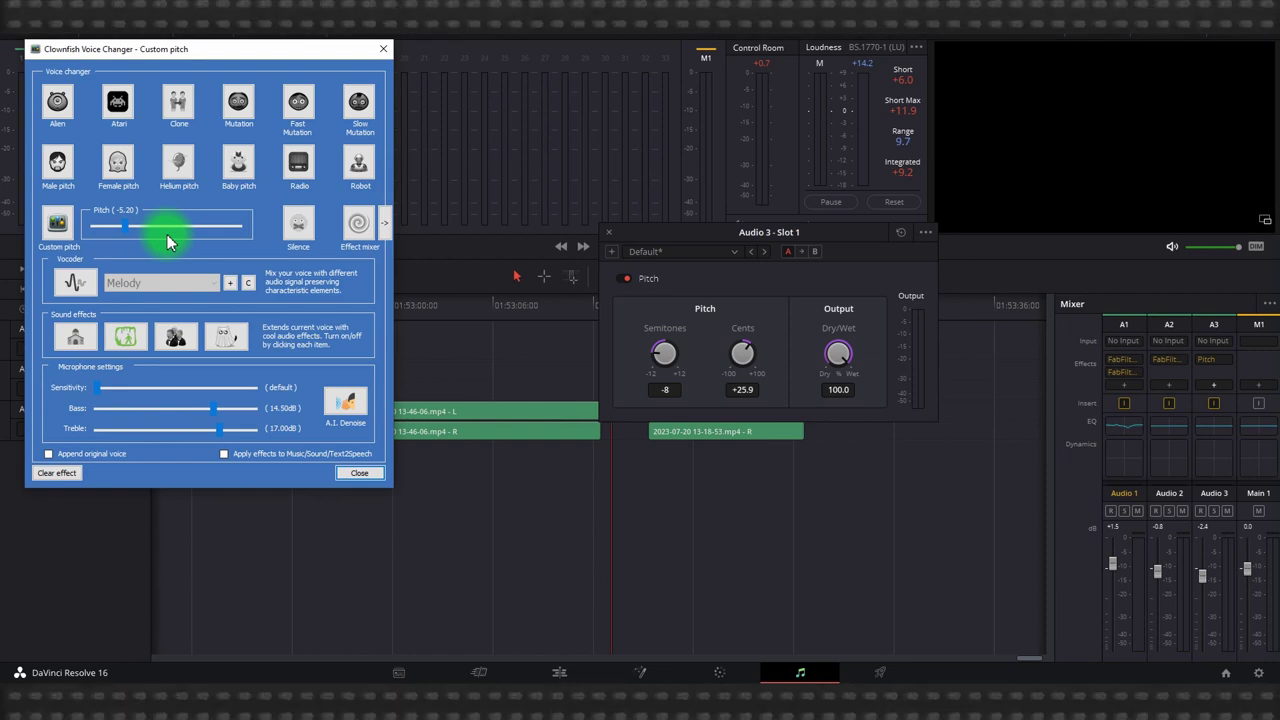
Step: Chain Alien, Mutation and Male pitch in the effect mixer, and toggle A.I. Denoise for the microphone
click(386, 222)
click(421, 218)
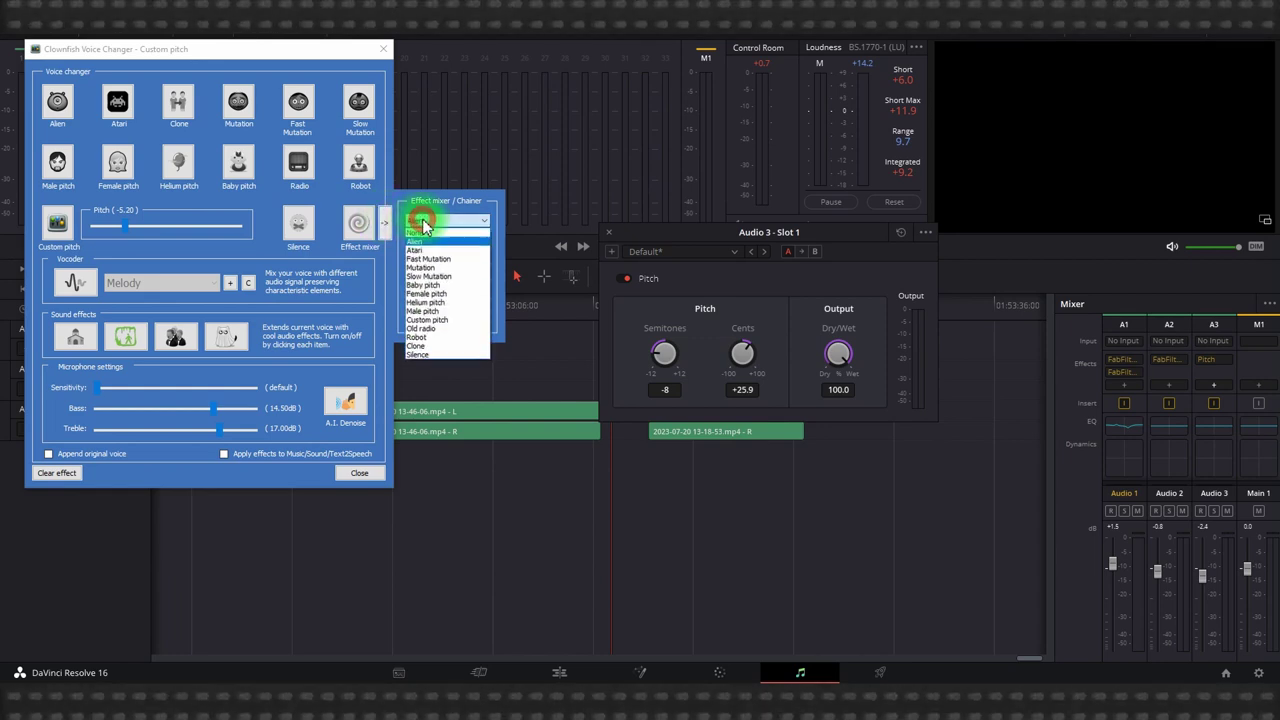
click(434, 256)
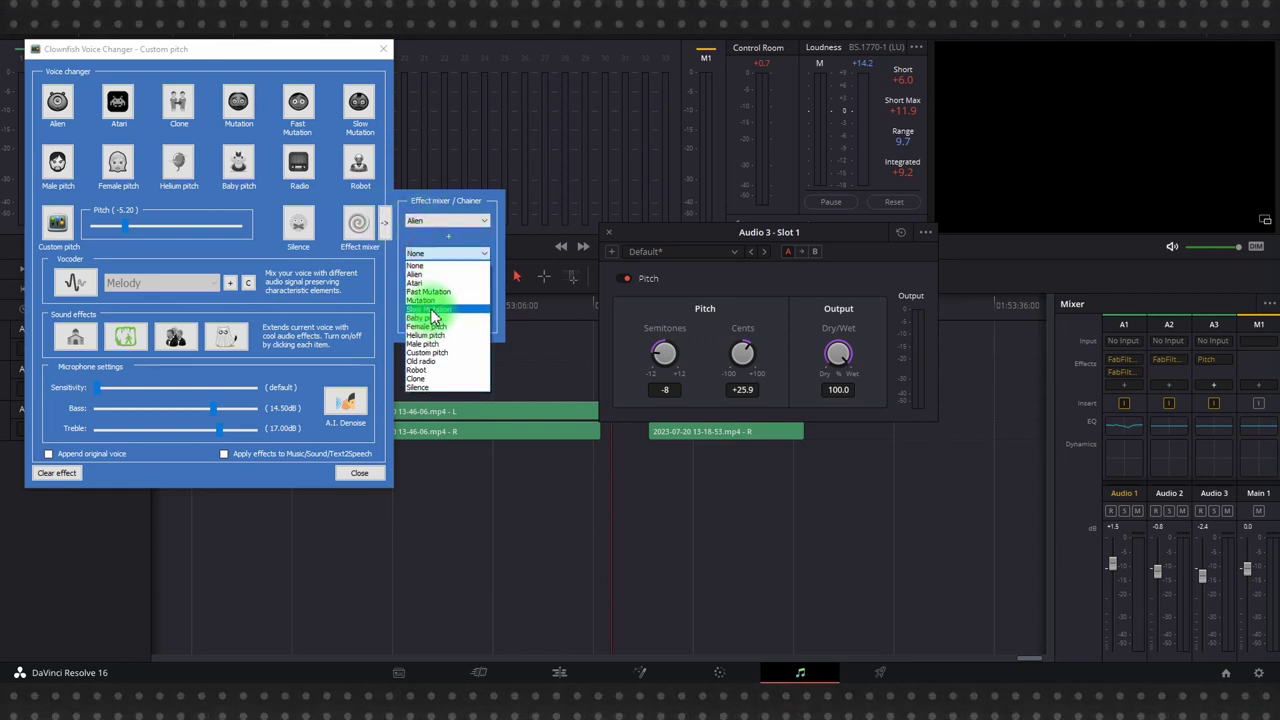
click(427, 304)
click(432, 290)
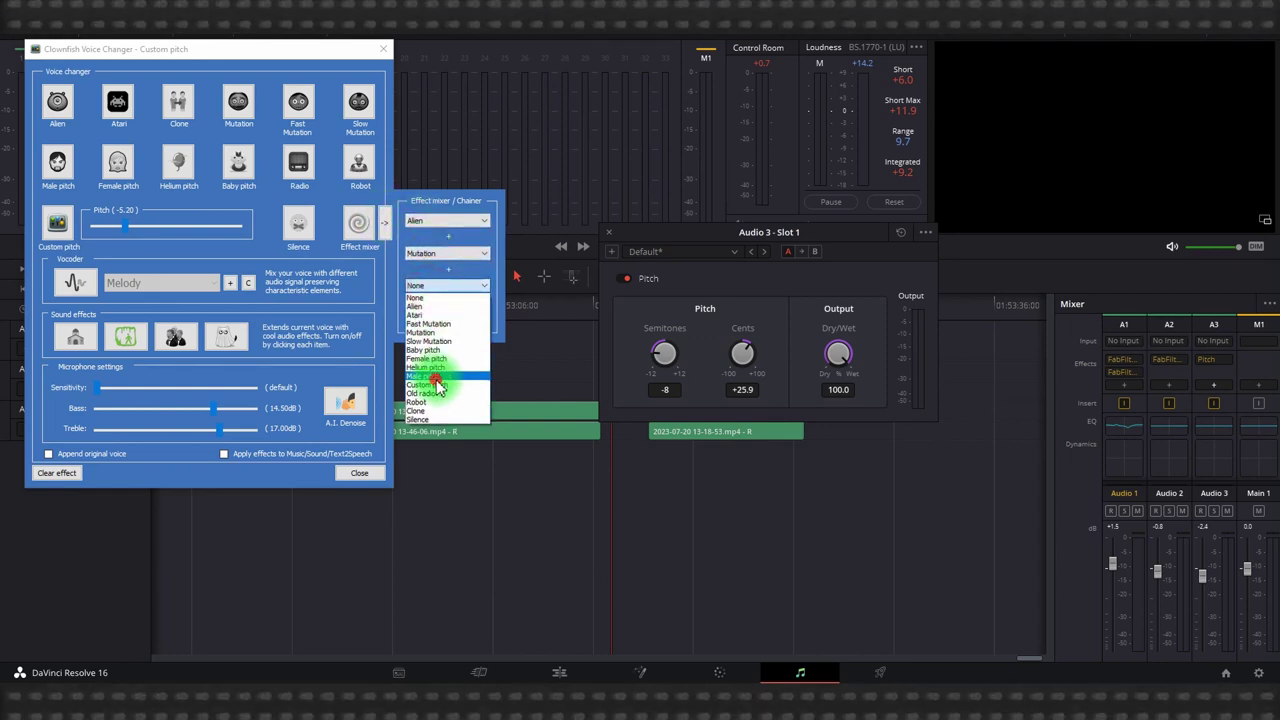
click(430, 372)
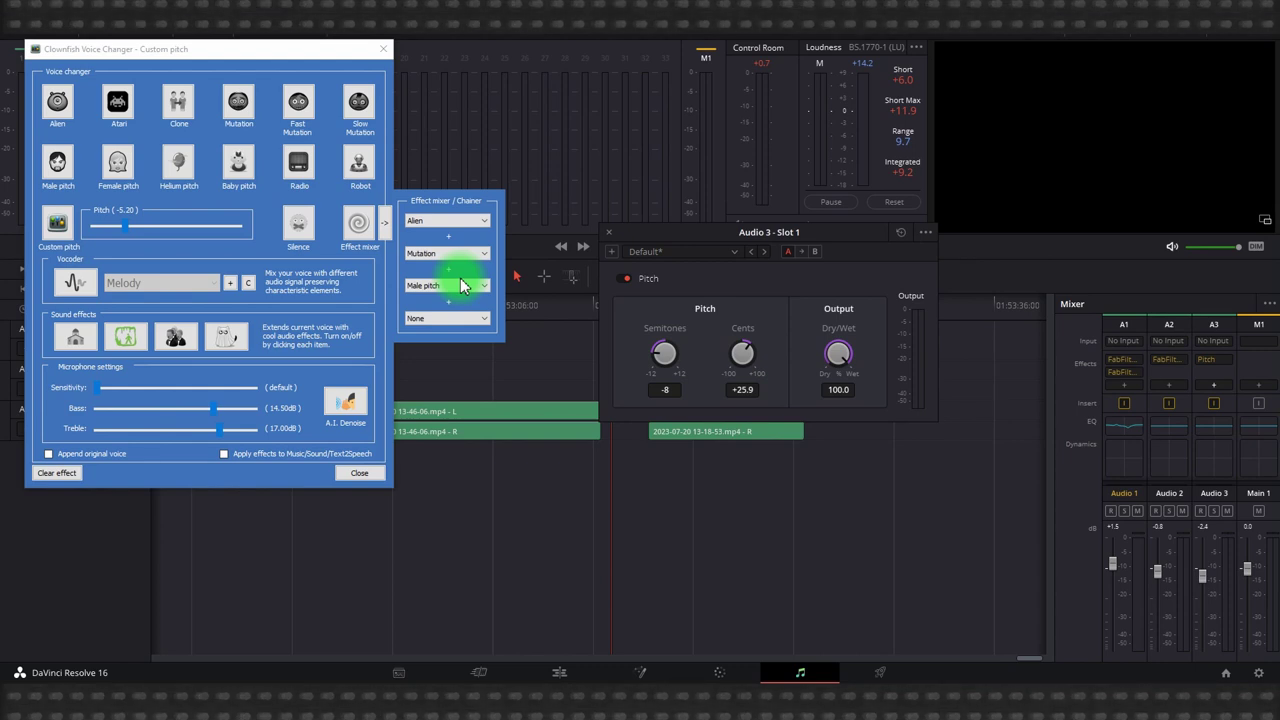
click(348, 403)
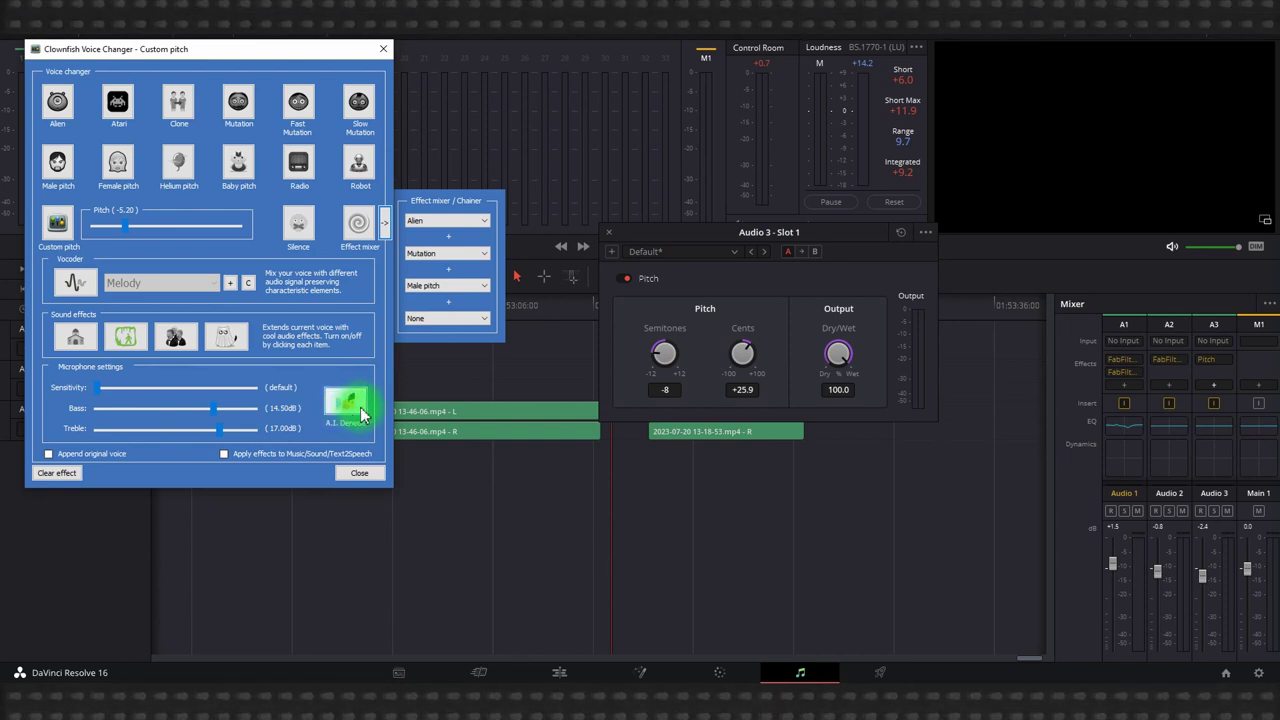
Step: Open Clownfish's Text to Speech / Voice assistant and move it beside the voice changer
click(1090, 682)
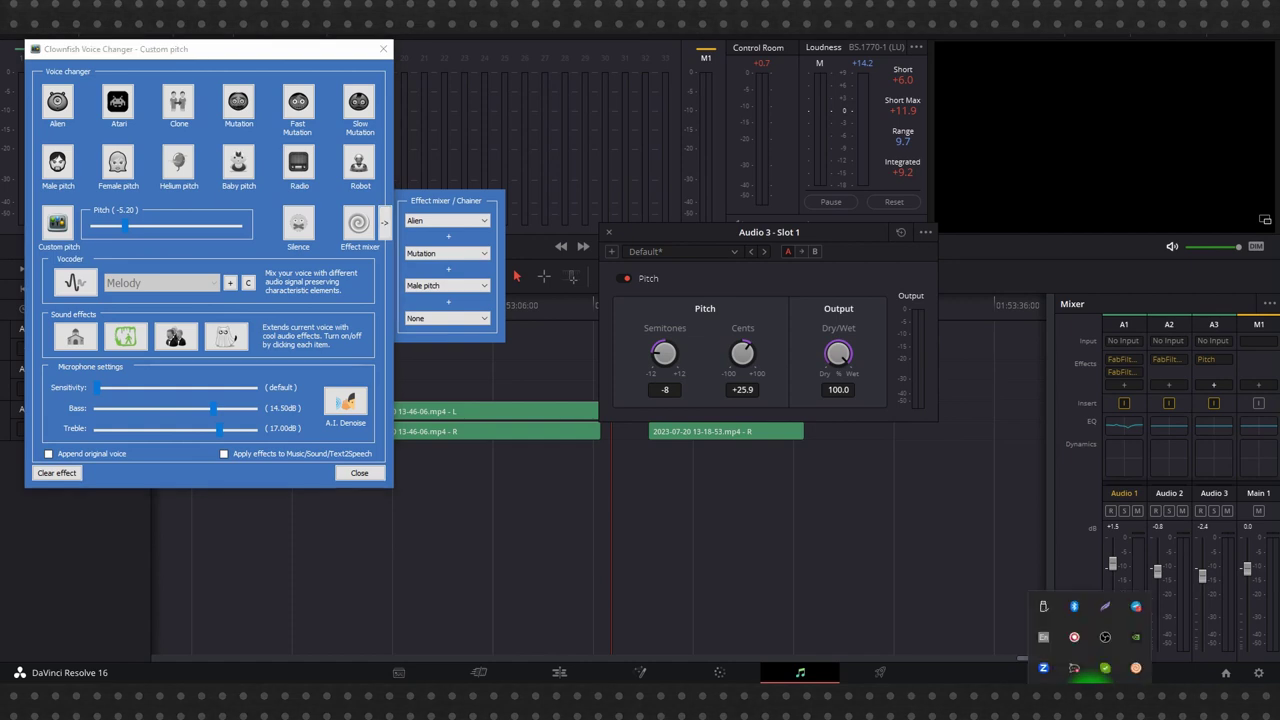
right_click(1130, 673)
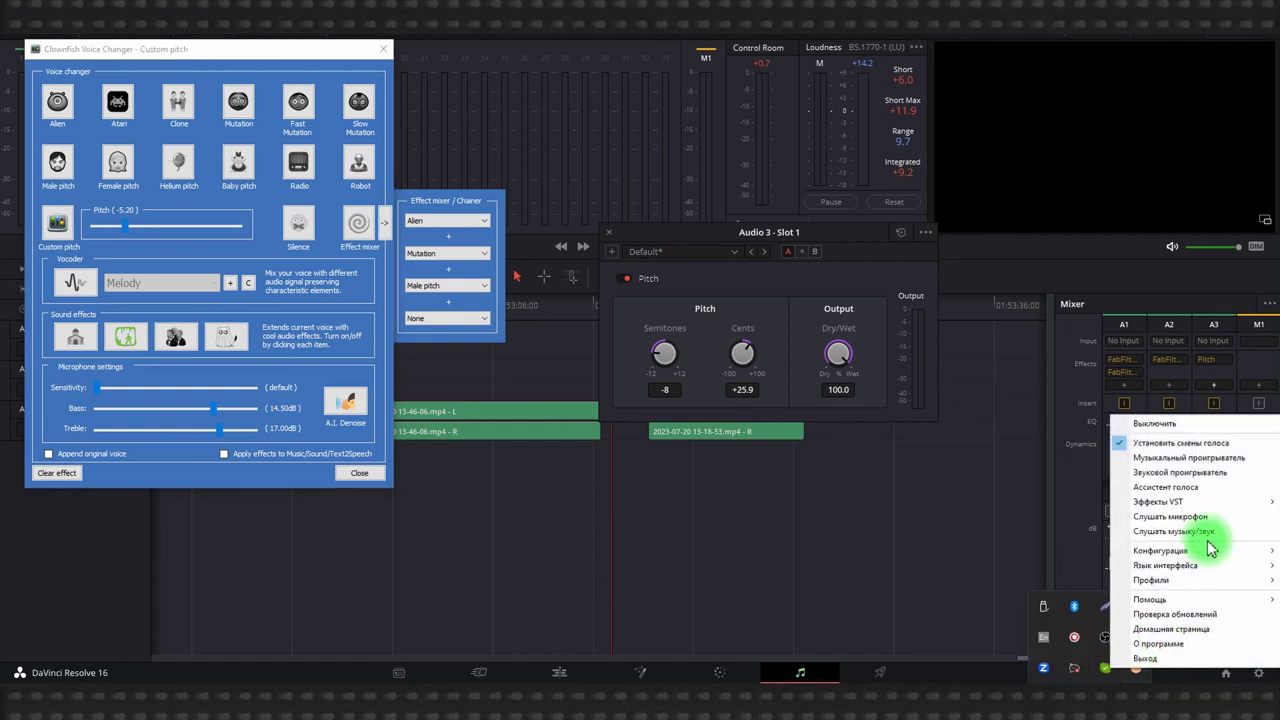
click(1170, 487)
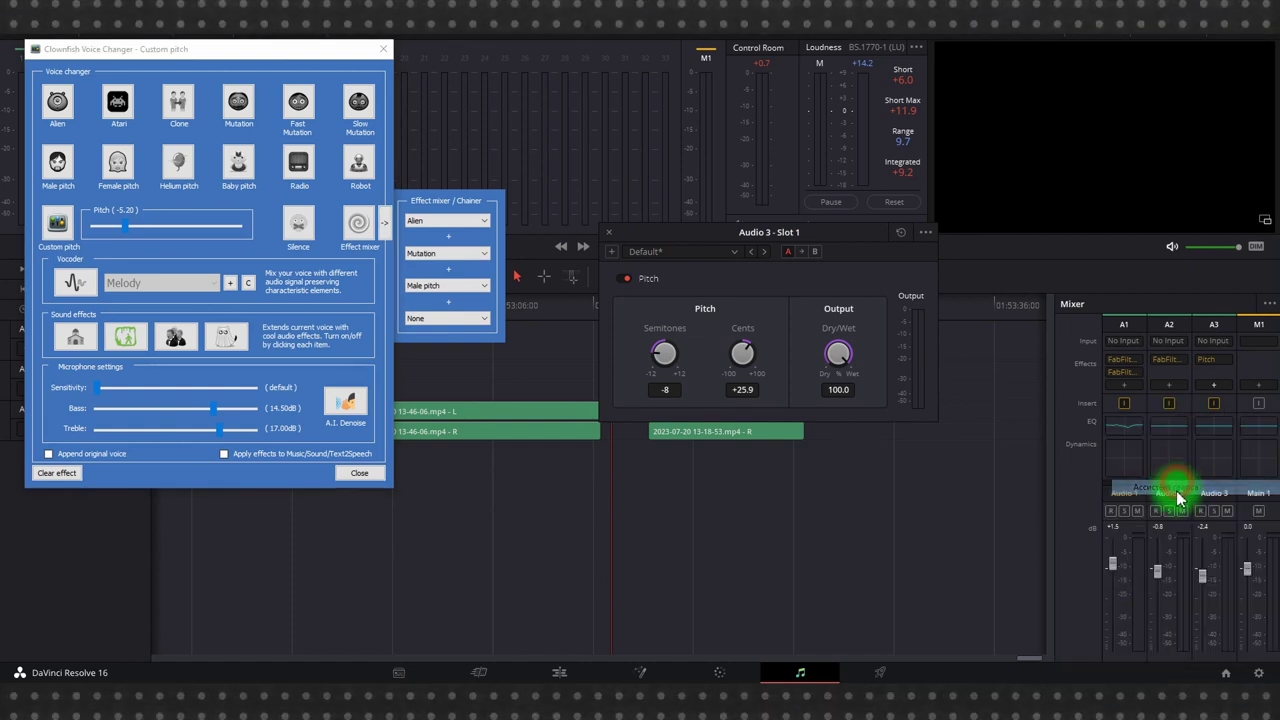
drag(146, 50, 736, 121)
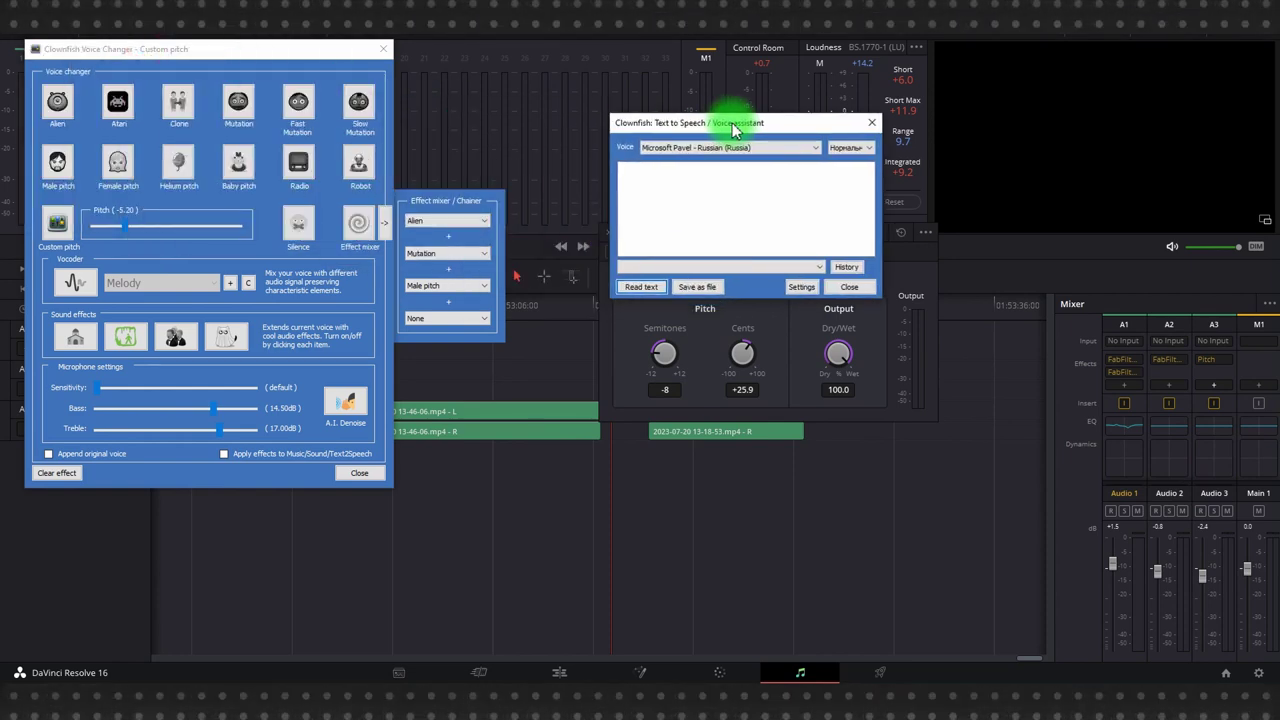
Step: Have the voice assistant read "Привет", a line introducing the presenter by name, "Теплица социальных технологий" and "на канале"
click(686, 180)
text(Привет)
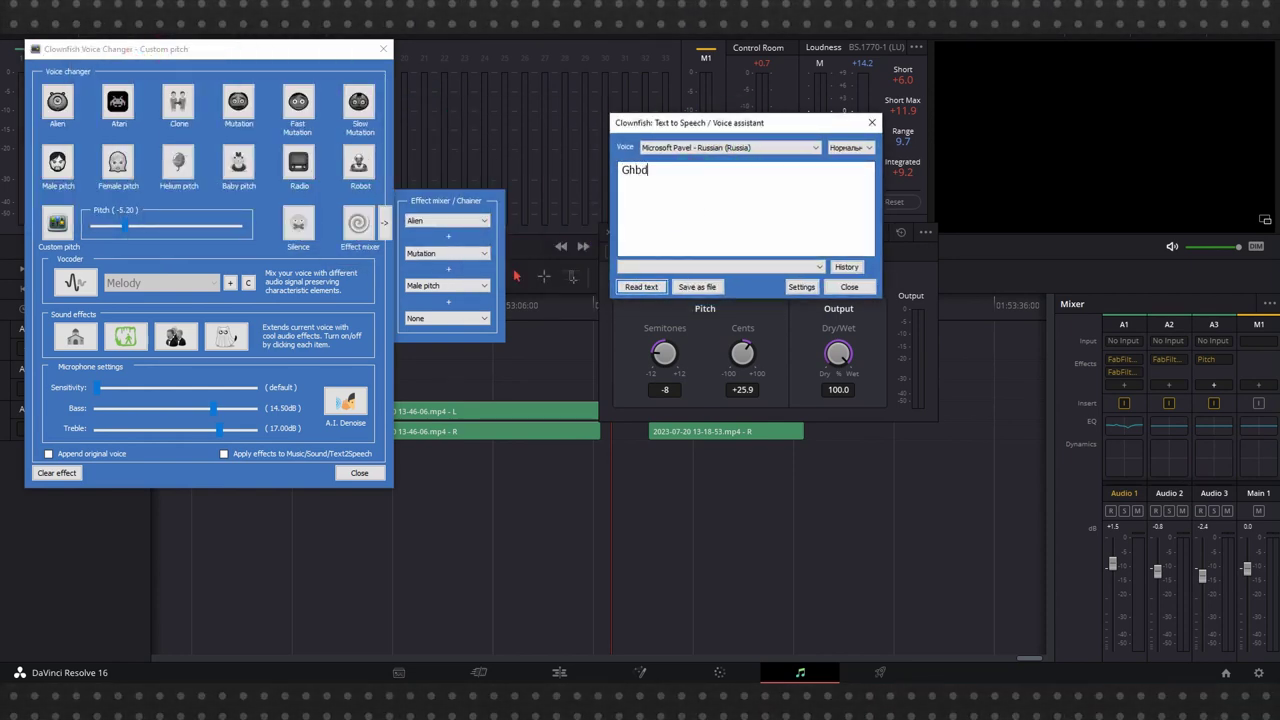
key(Return)
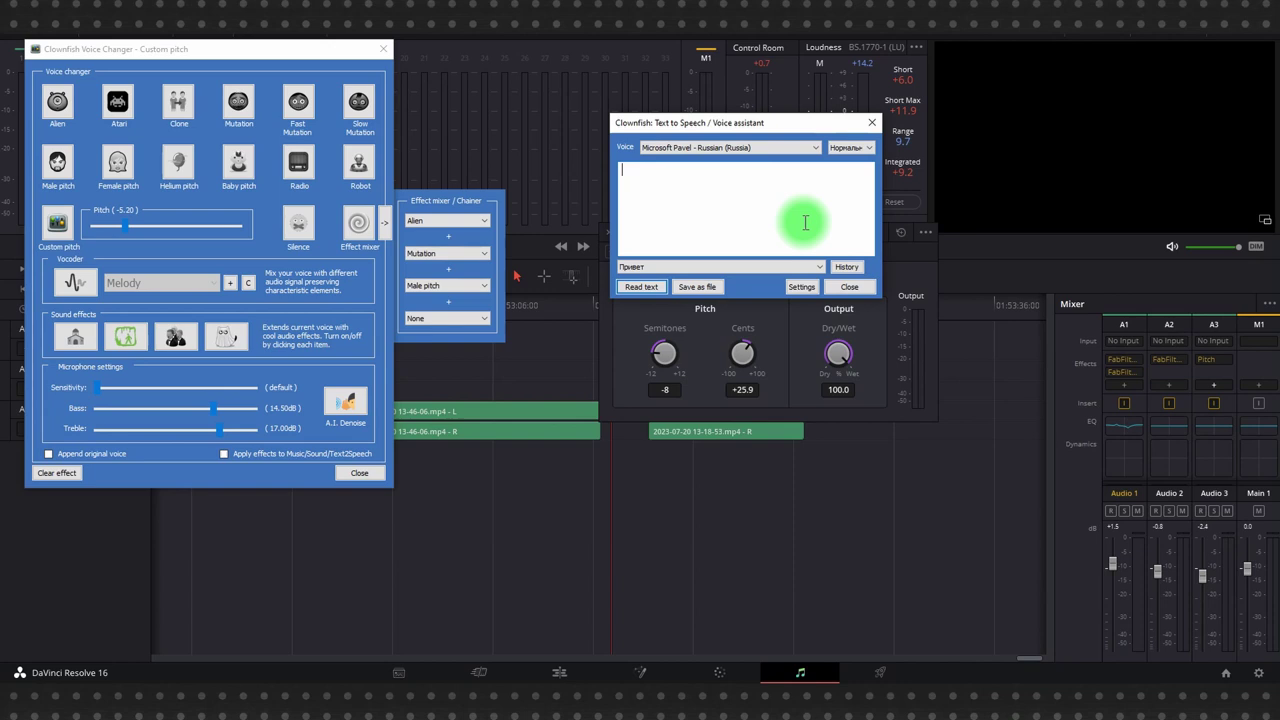
text(С вами вова ломов и)
key(Return)
text(Теплица социальных технологий)
key(Return)
text(на канале)
key(Return)
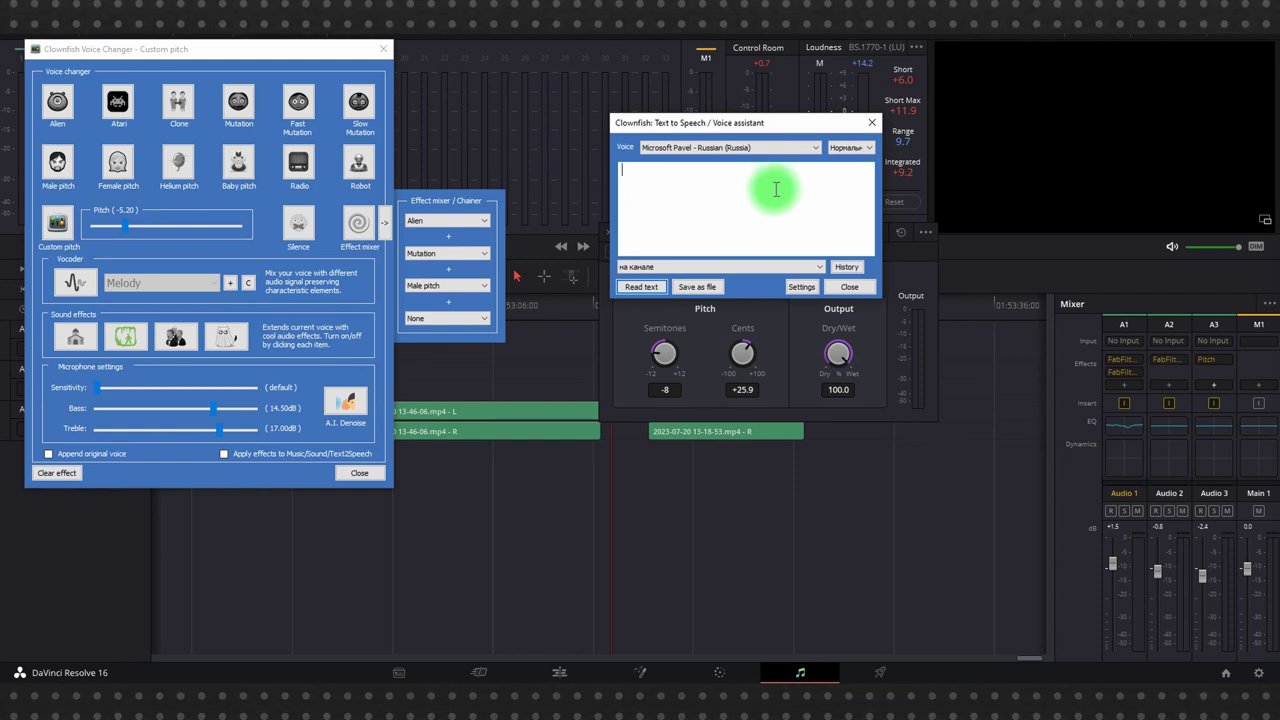
Step: Show the voices available for the voice assistant
click(752, 149)
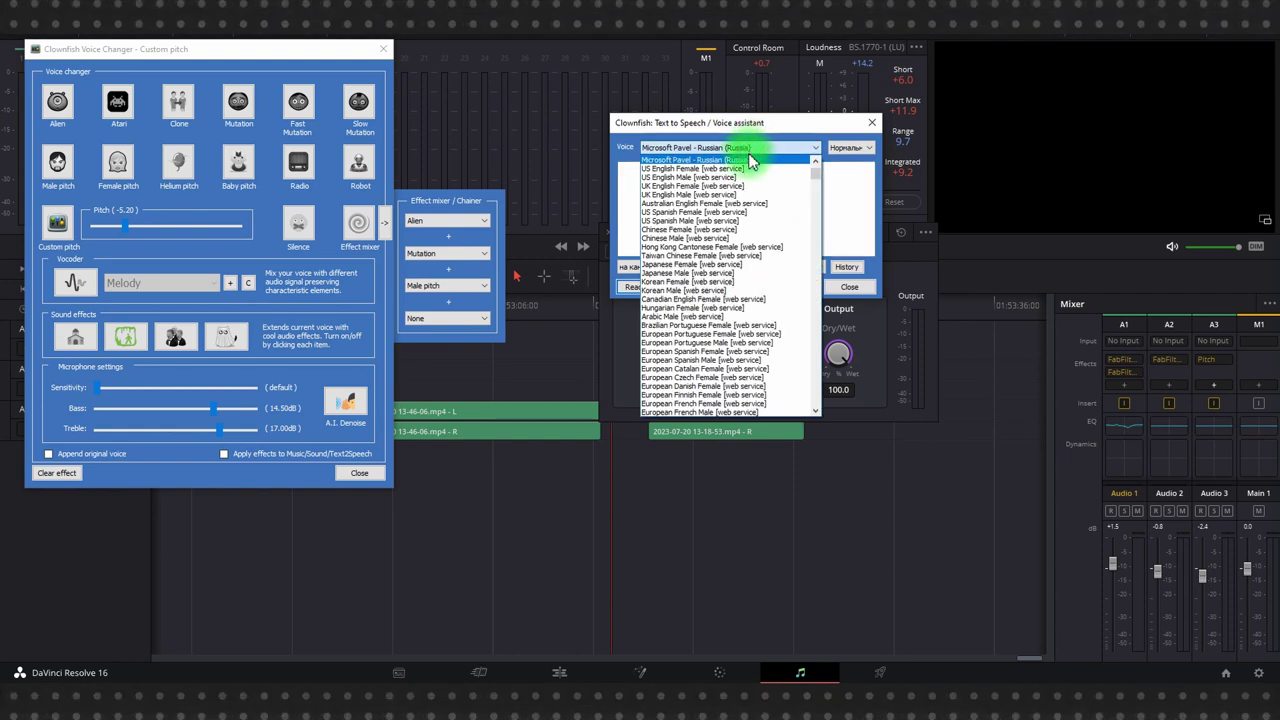